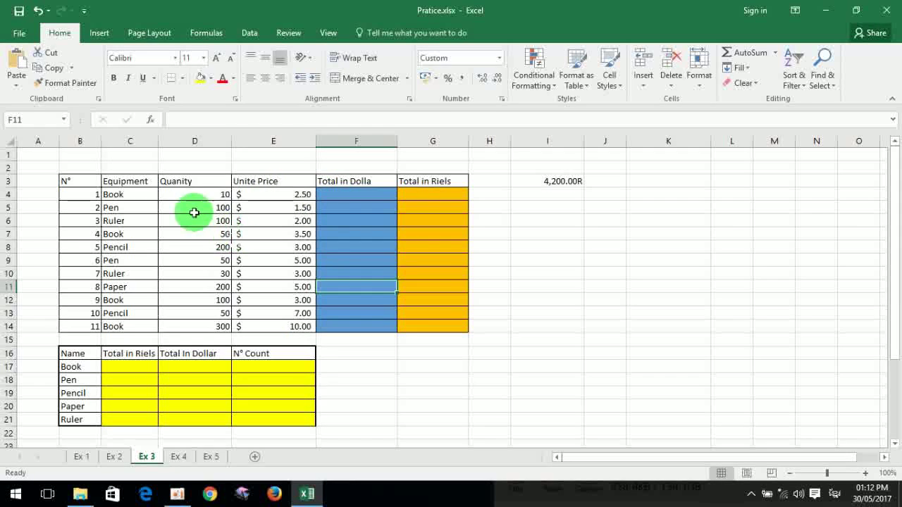
Review the Book row's quantity in D4 and unit price in E4 before working in F4.
click(366, 195)
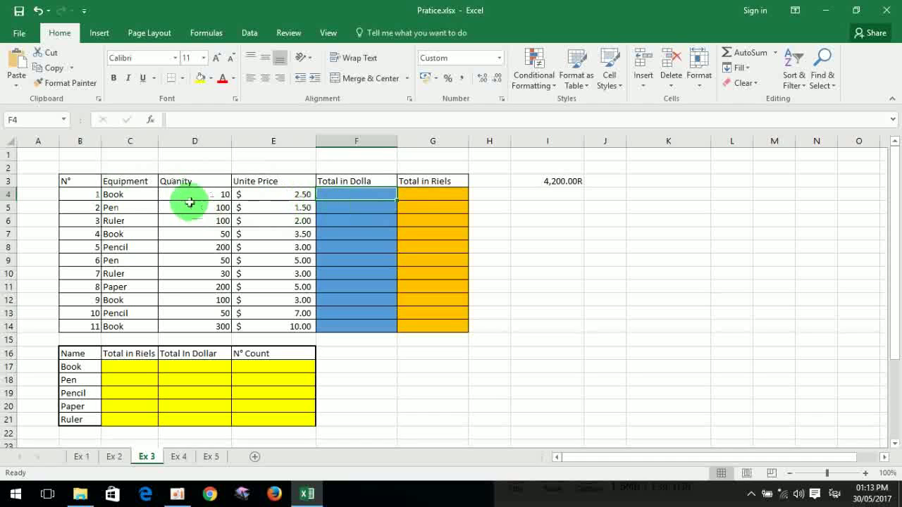
click(113, 194)
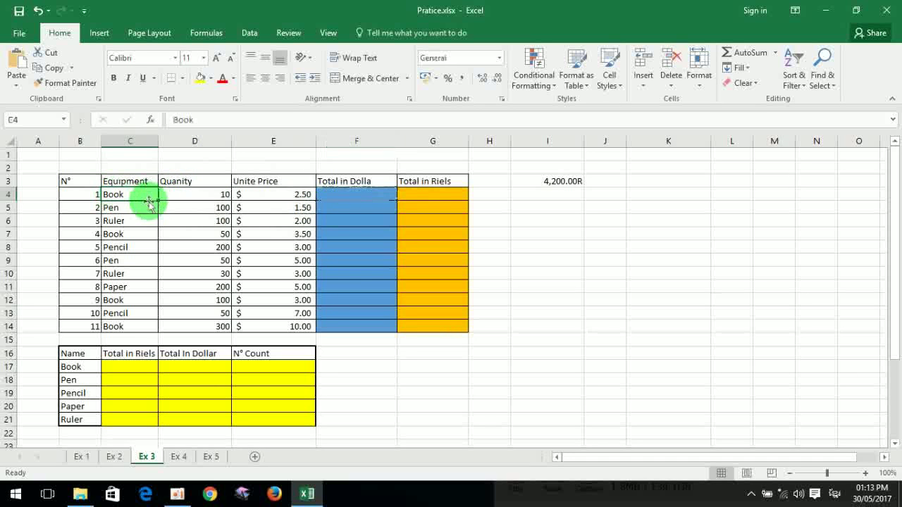
click(292, 194)
click(349, 196)
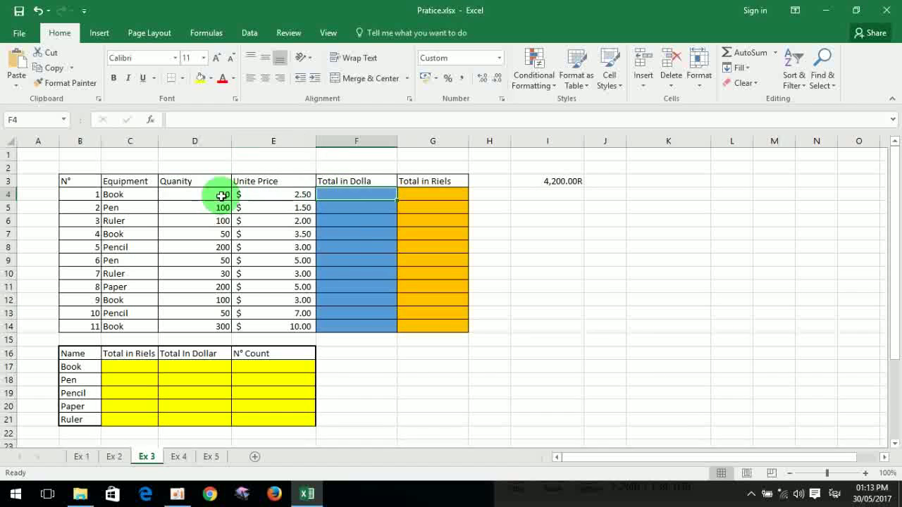
click(175, 199)
click(291, 195)
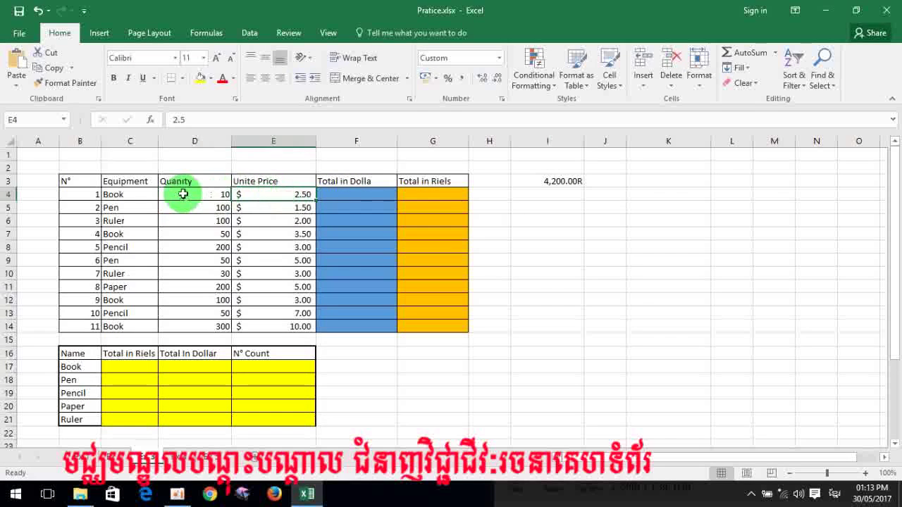
click(210, 194)
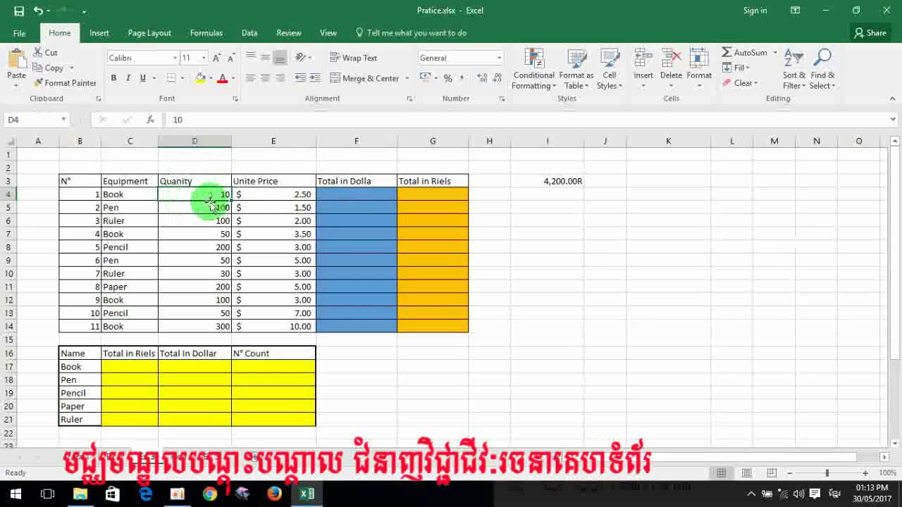
click(354, 199)
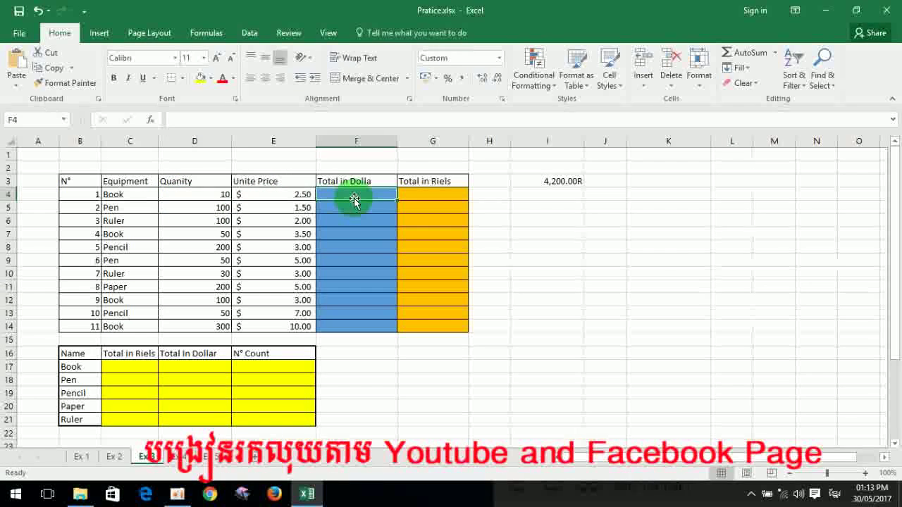
Switch the keyboard to English and enter =D4*E4 in F4.
text(=)
key(BackSpace)
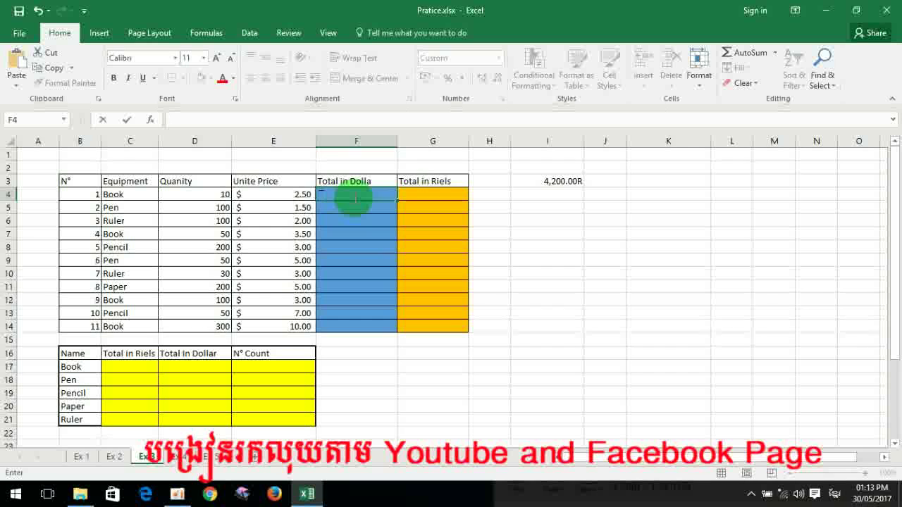
key(alt+shift)
text(=)
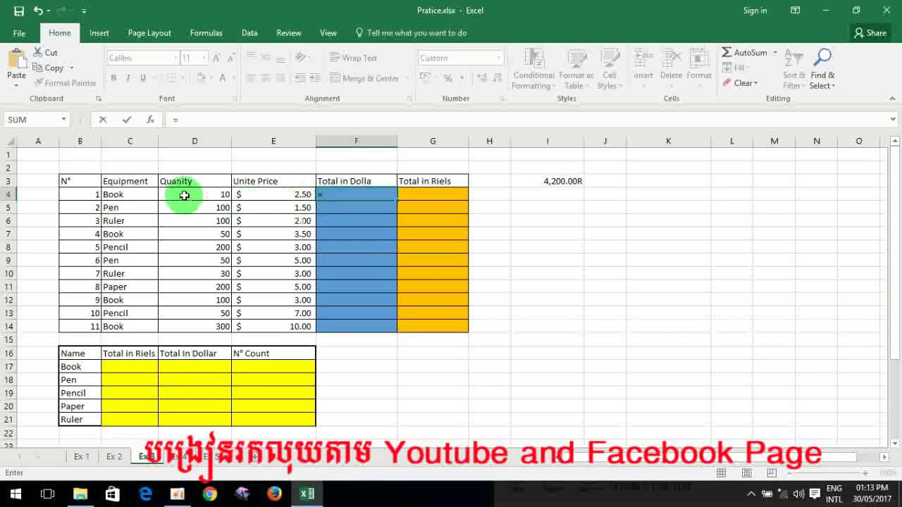
click(184, 196)
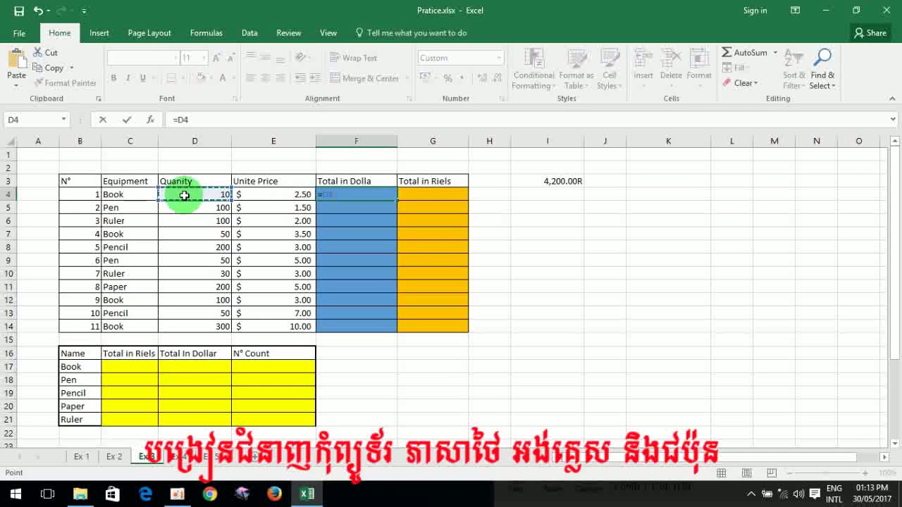
text(*)
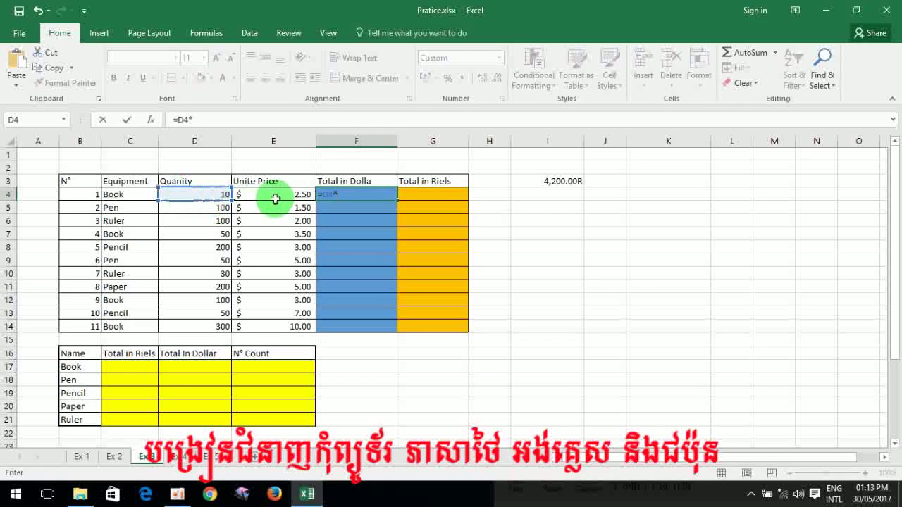
key(Return)
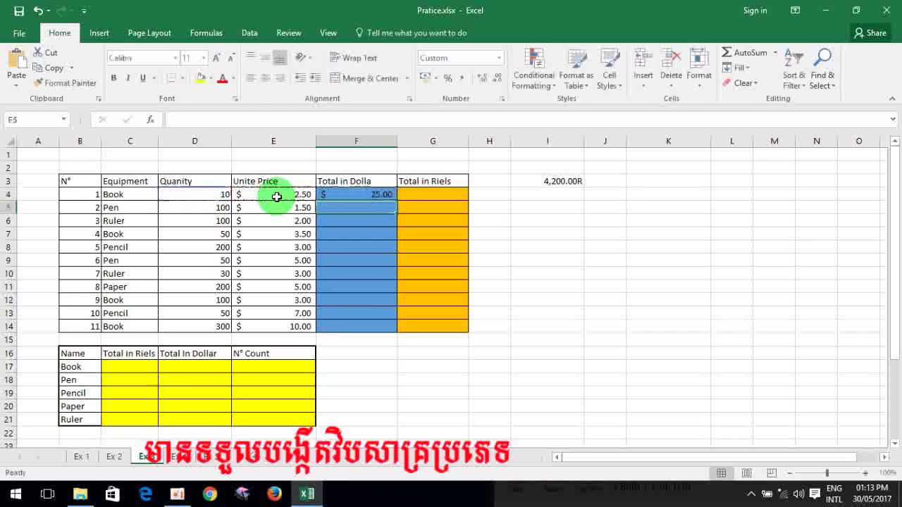
Copy the F4 formula down to F14, giving dollar totals from $25.00 to $3,000.00.
click(379, 196)
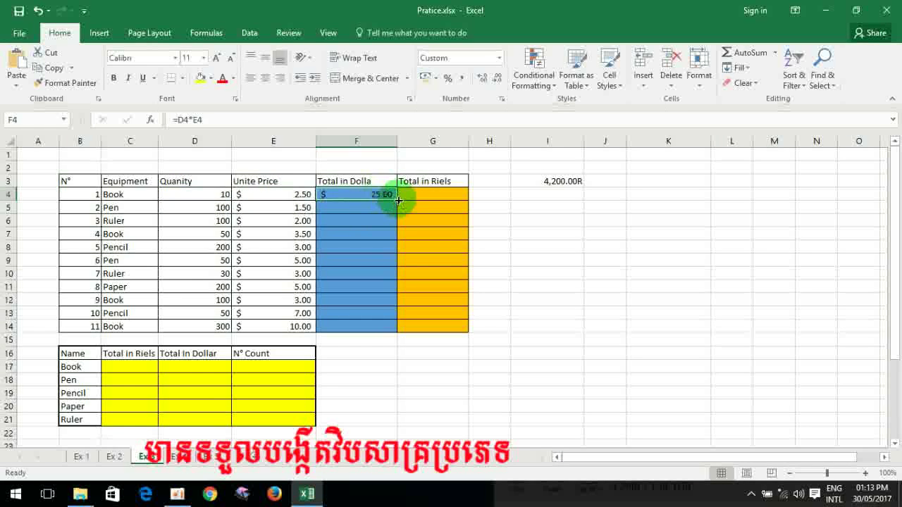
drag(396, 201, 396, 329)
click(355, 282)
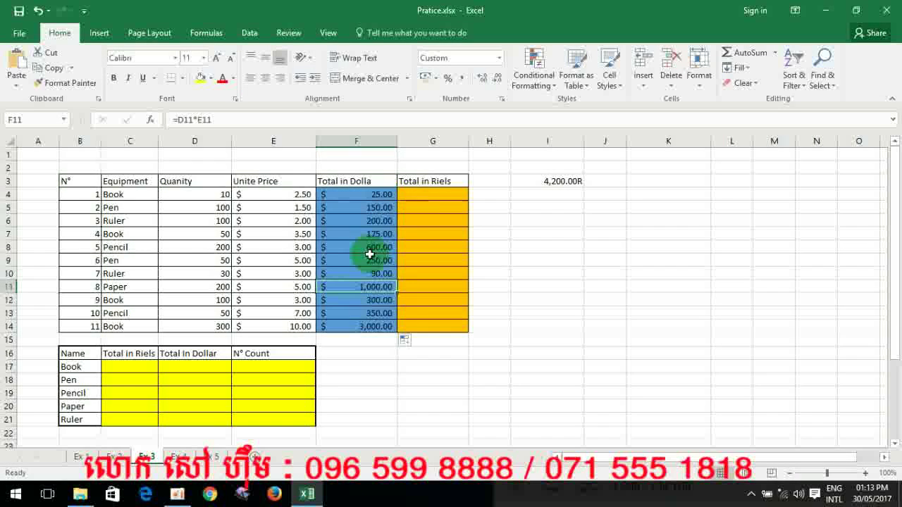
click(440, 195)
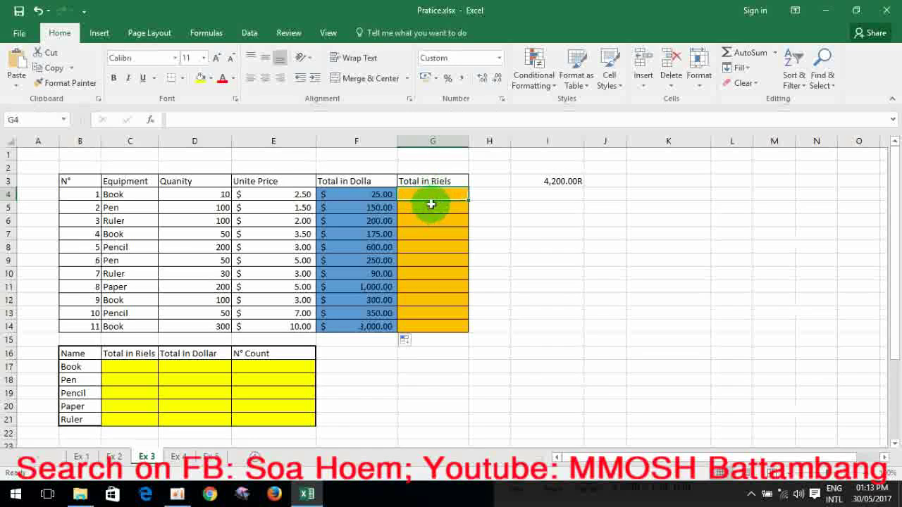
Enter =F4*I3 in G4 to convert at the 4,200.00R rate, giving 105,000.00R.
click(551, 181)
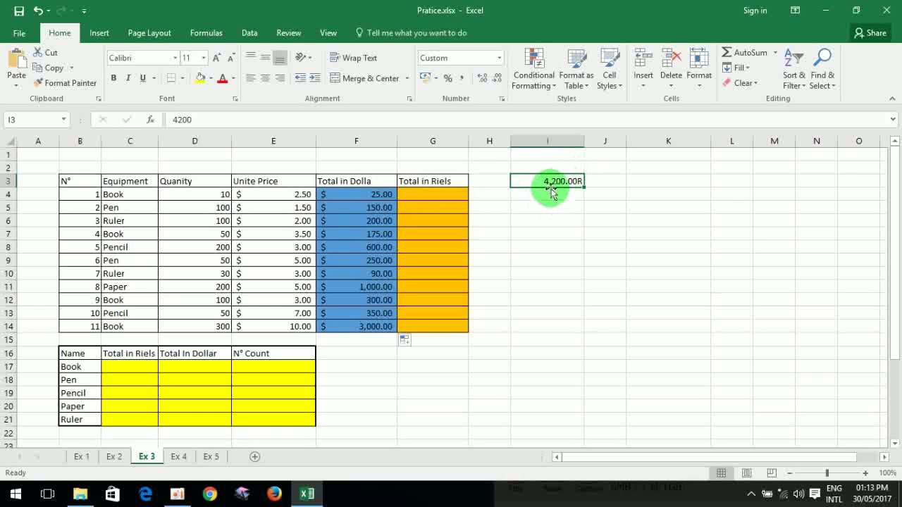
click(411, 201)
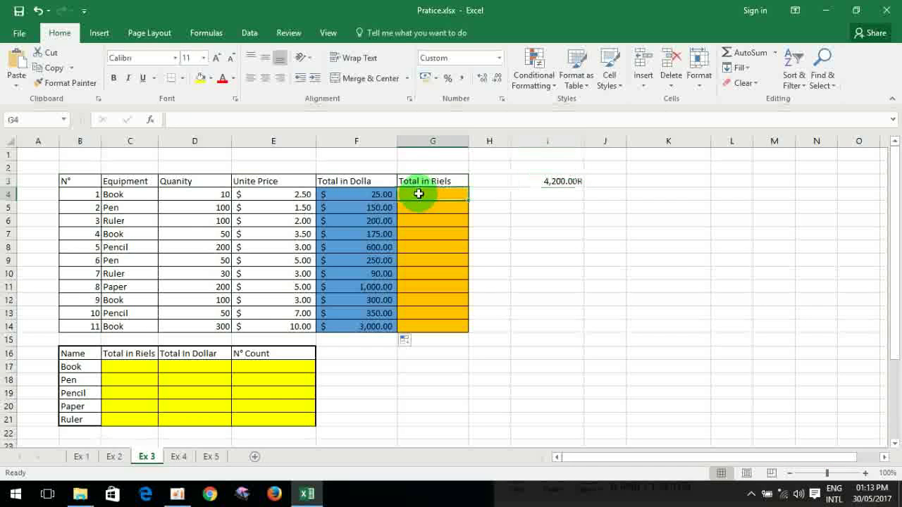
text(=)
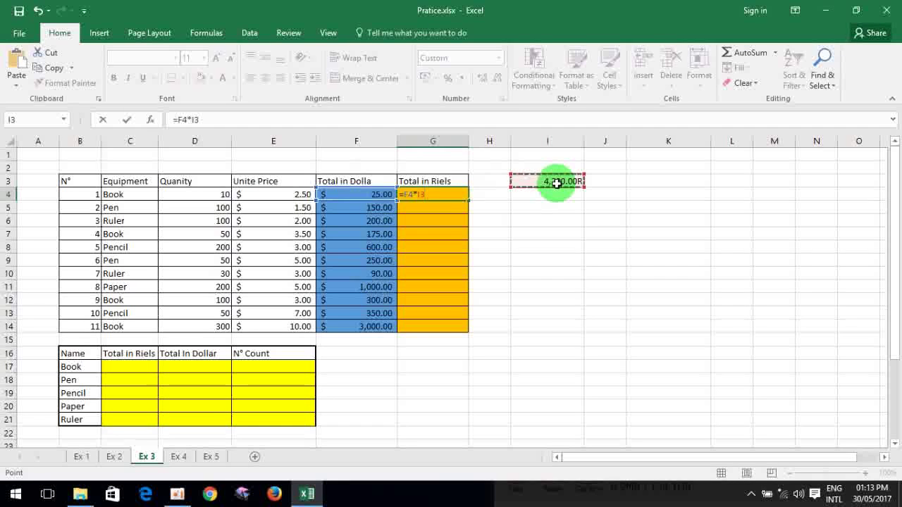
key(Return)
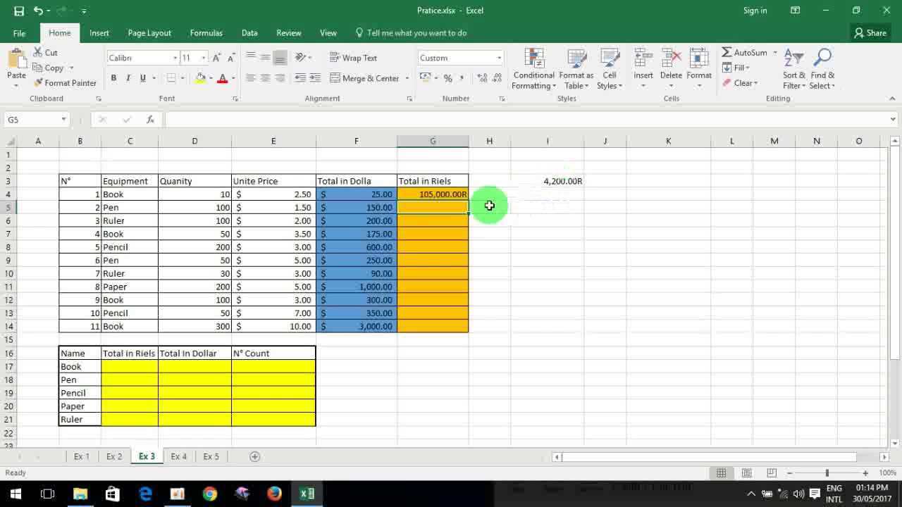
click(374, 196)
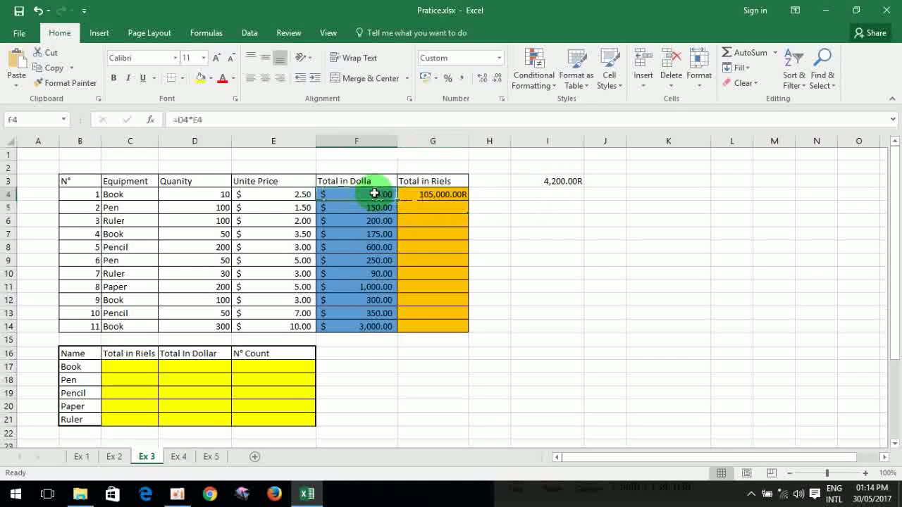
click(455, 195)
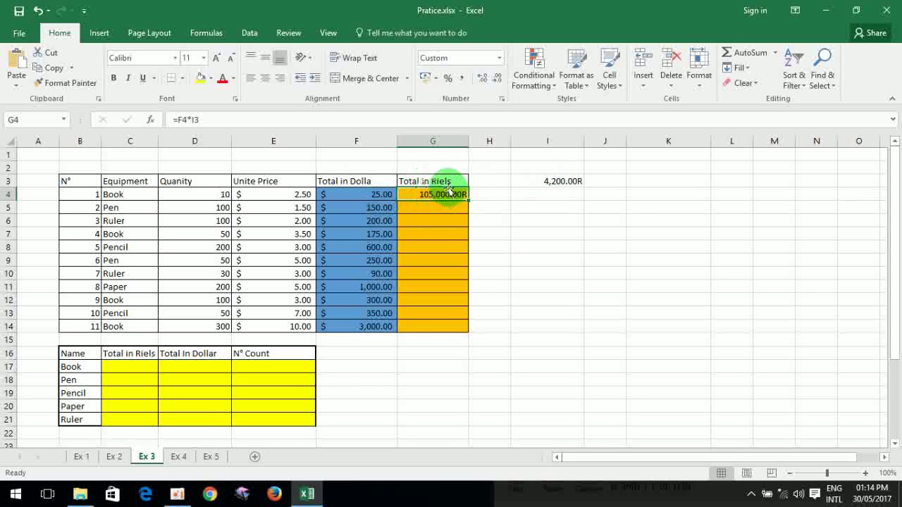
click(556, 181)
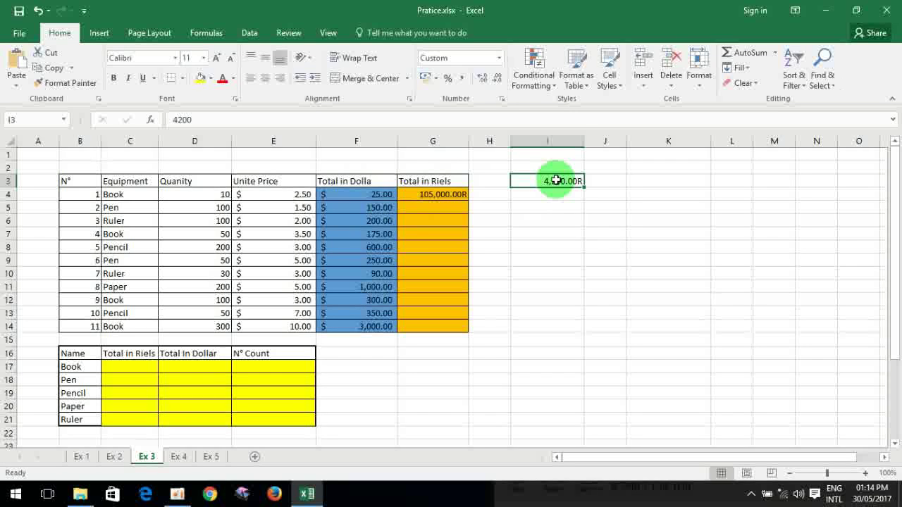
text(400)
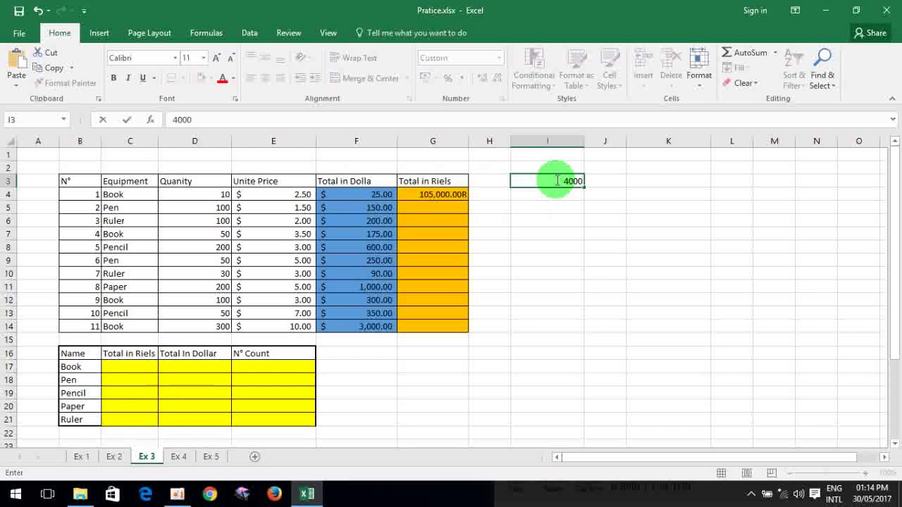
key(Return)
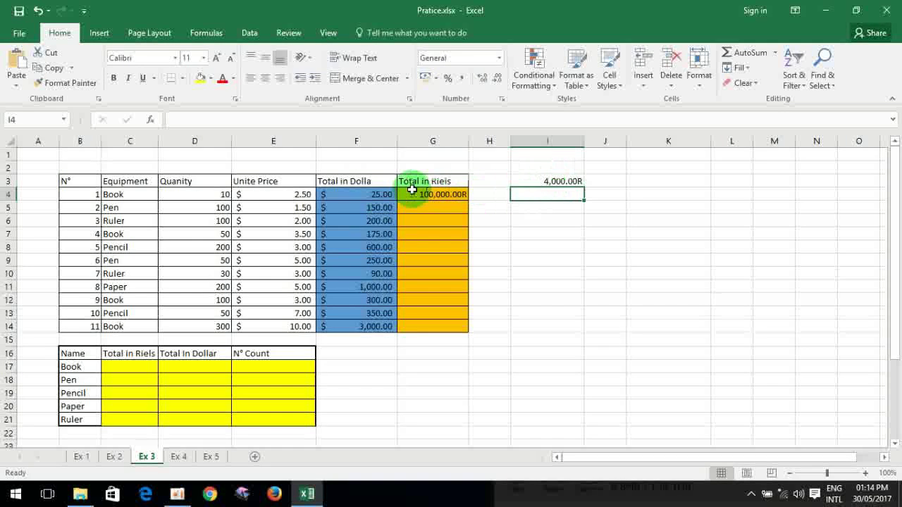
click(443, 193)
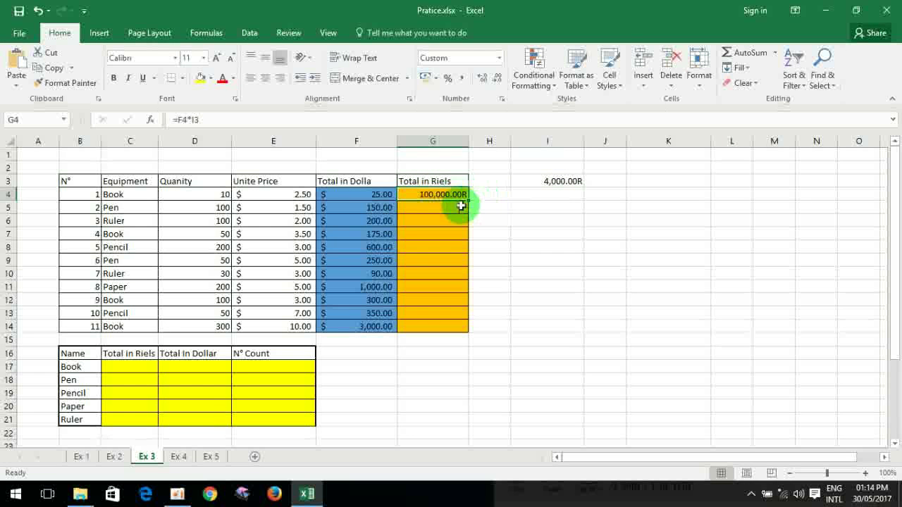
click(519, 182)
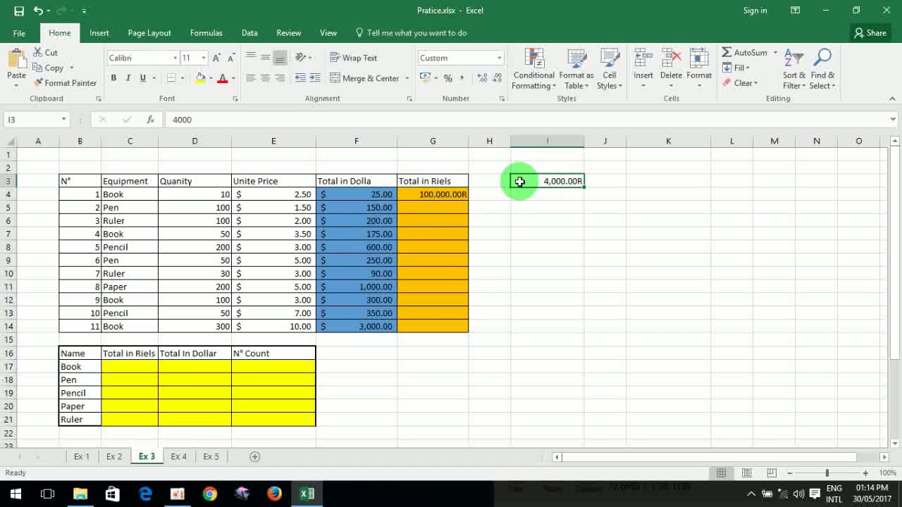
text(42000)
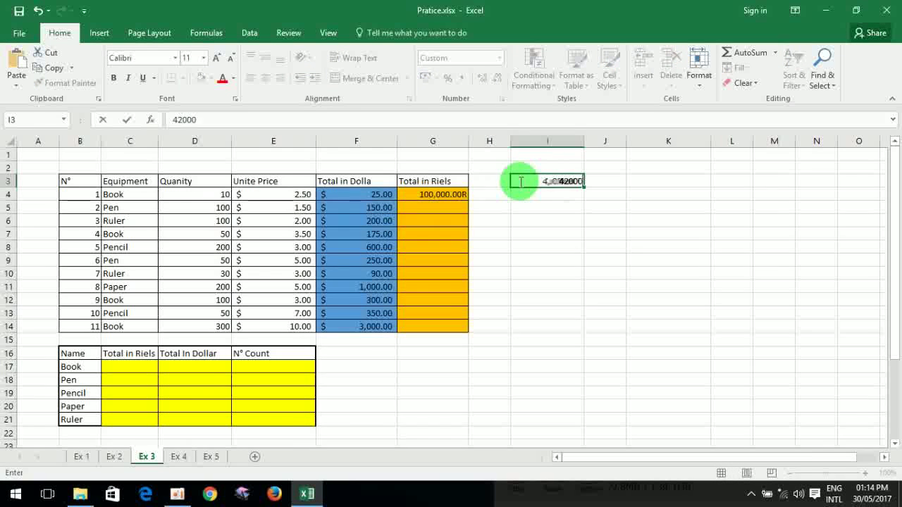
key(Return)
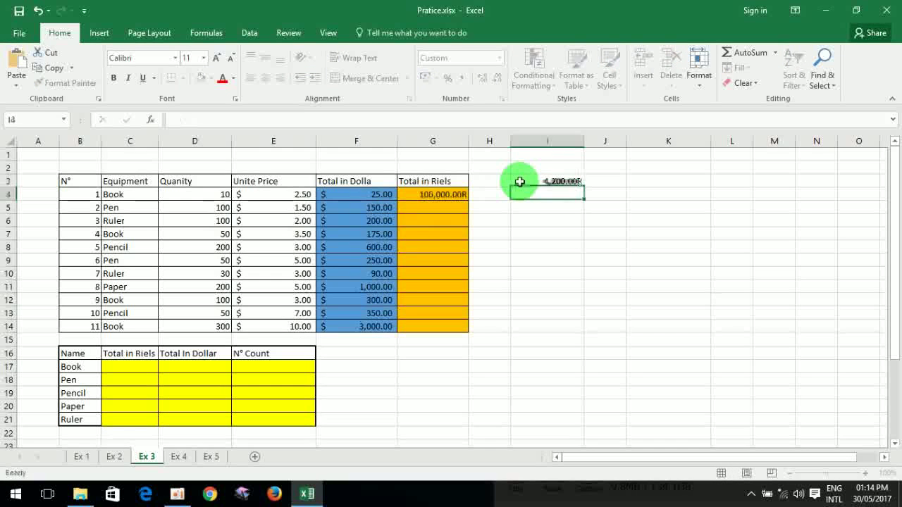
click(439, 196)
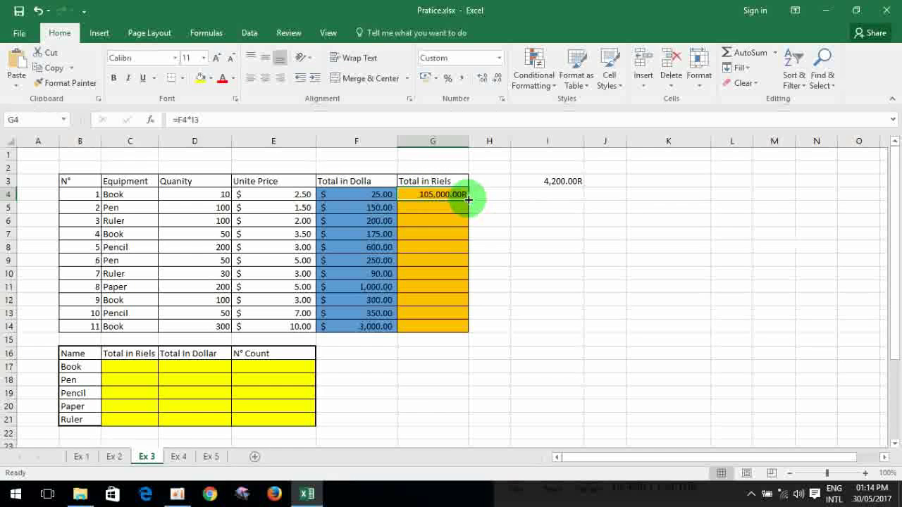
Fill G4 down to G14 and compare G7's =F7*I6 with G4's =F4*I3.
drag(468, 201, 468, 336)
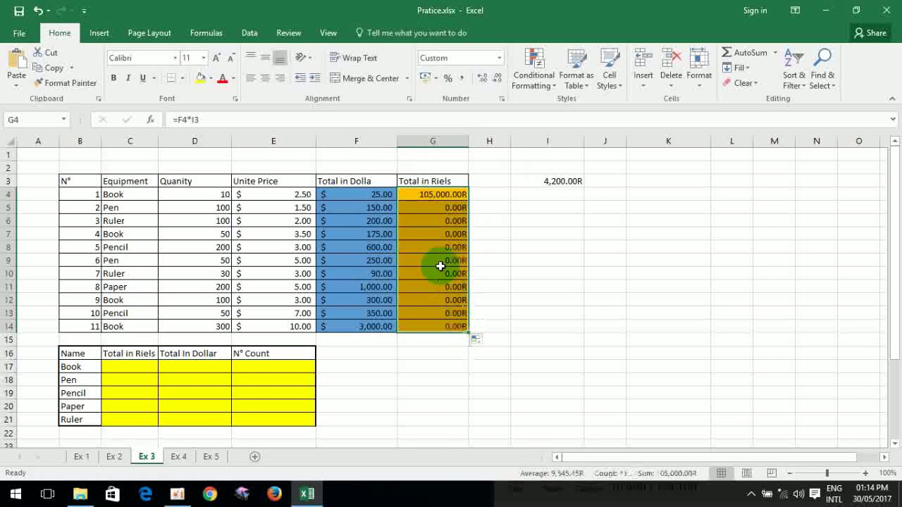
click(437, 198)
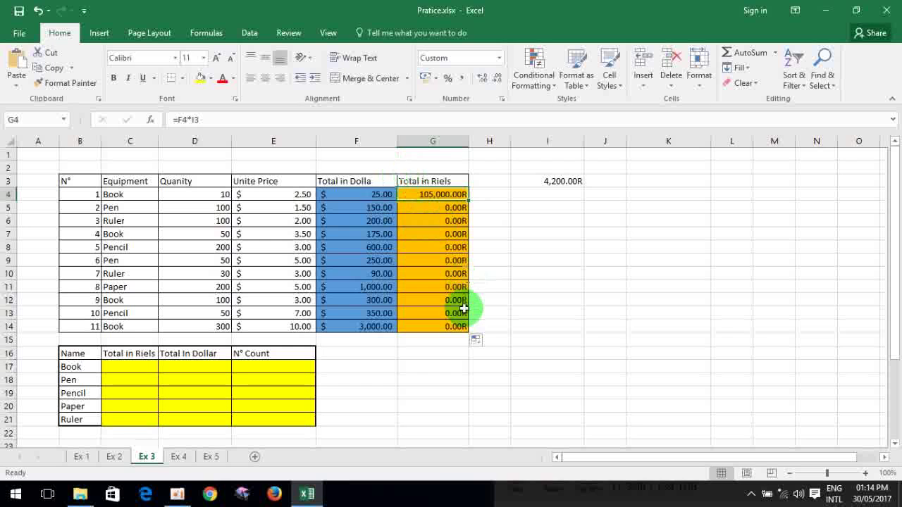
click(430, 234)
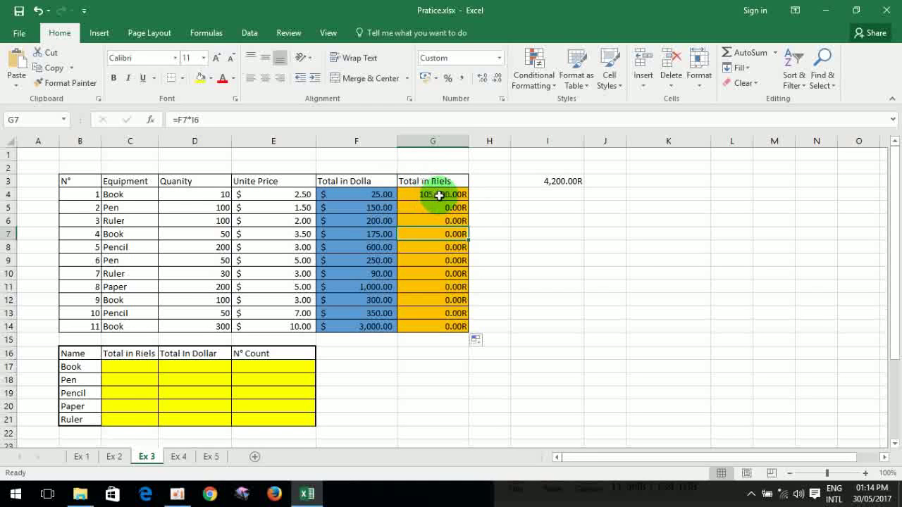
click(439, 195)
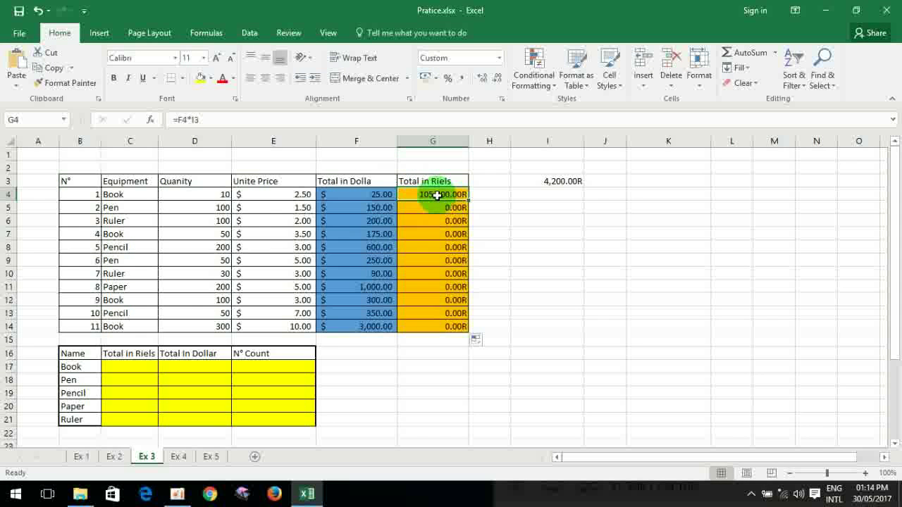
Change G4 to =F4*$I$3, fill it down to G14, and select G4:G14.
click(212, 121)
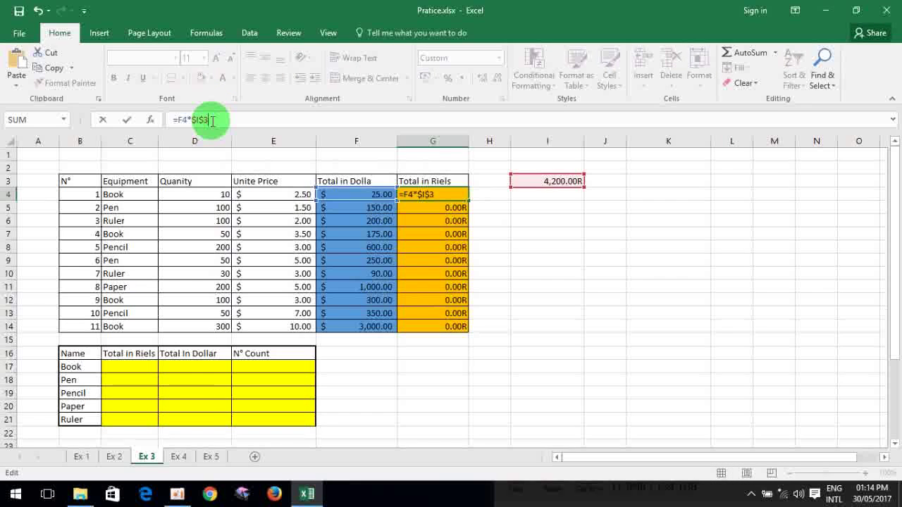
key(Return)
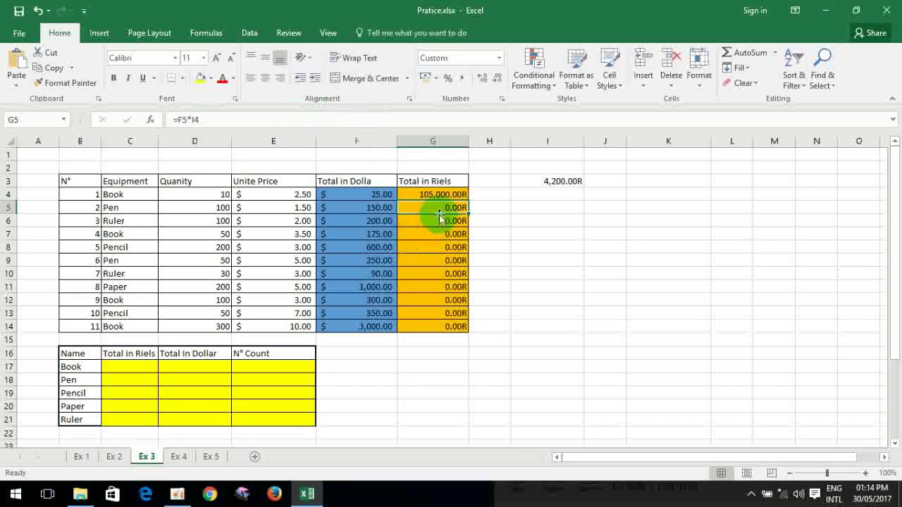
drag(469, 201, 436, 339)
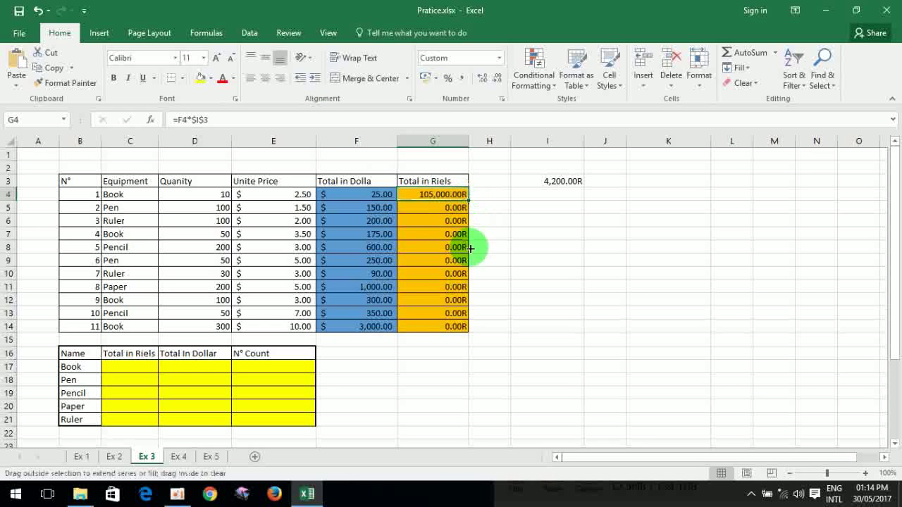
click(437, 313)
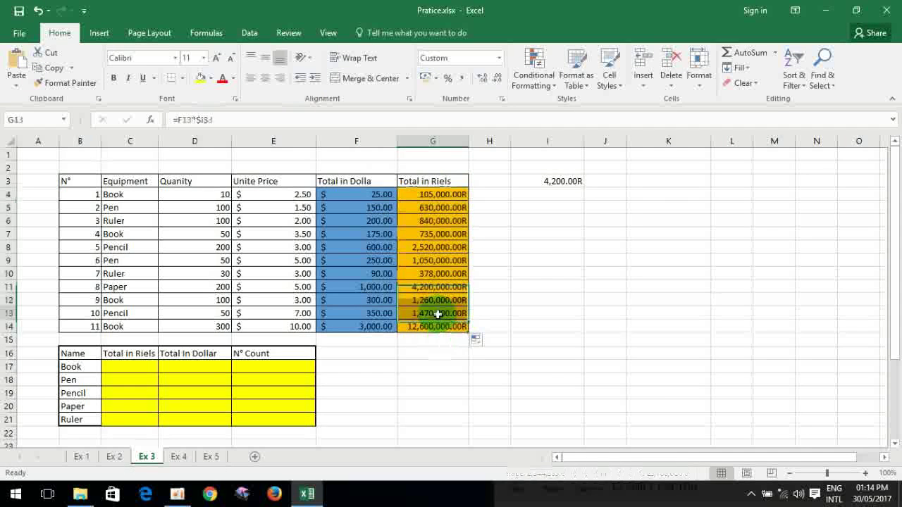
drag(453, 195, 416, 329)
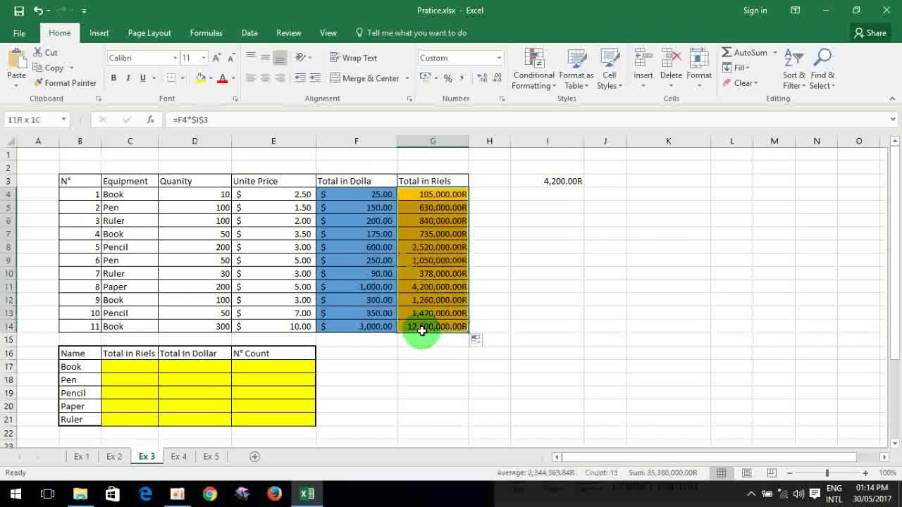
click(423, 326)
drag(454, 195, 449, 326)
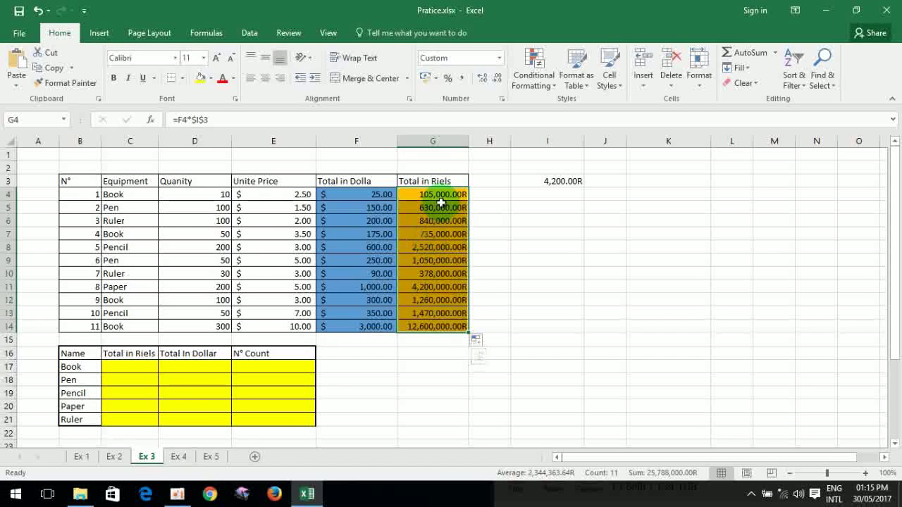
Apply the custom format #,##0.00៛ to the Riels totals G4:G14.
click(501, 101)
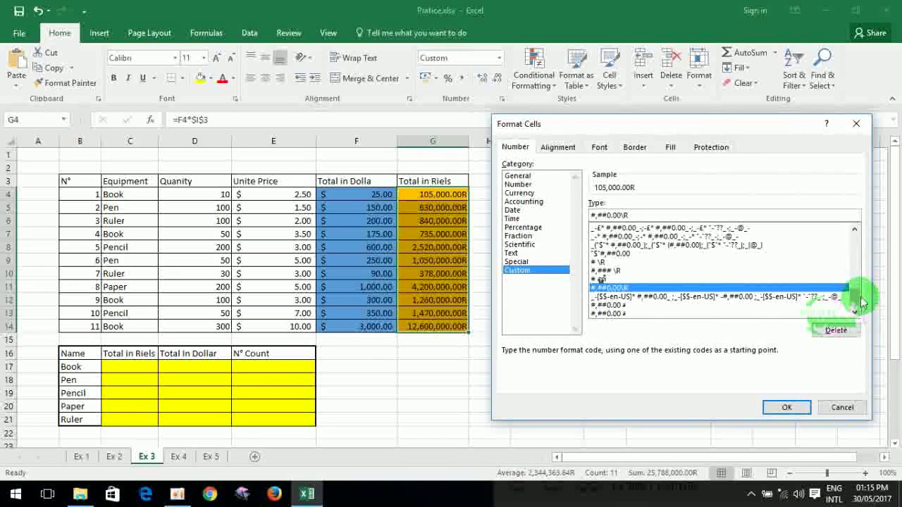
click(845, 228)
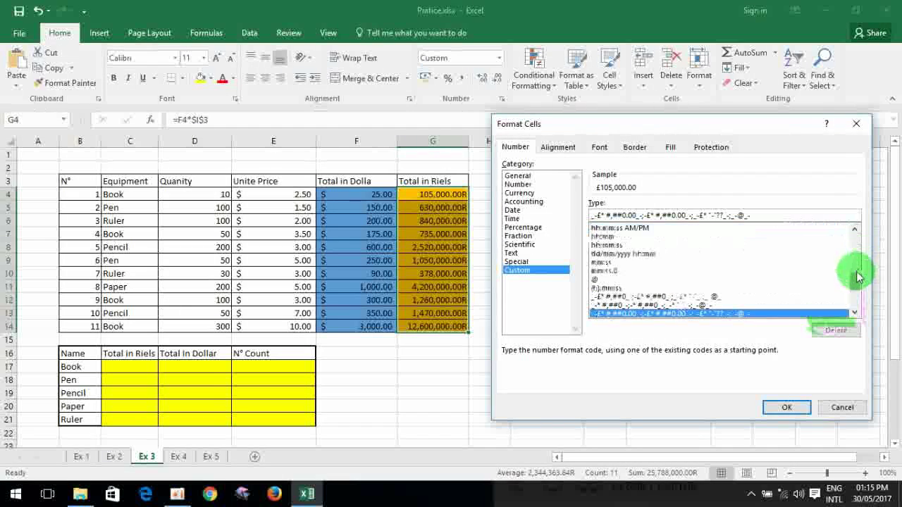
drag(854, 296, 854, 236)
click(605, 261)
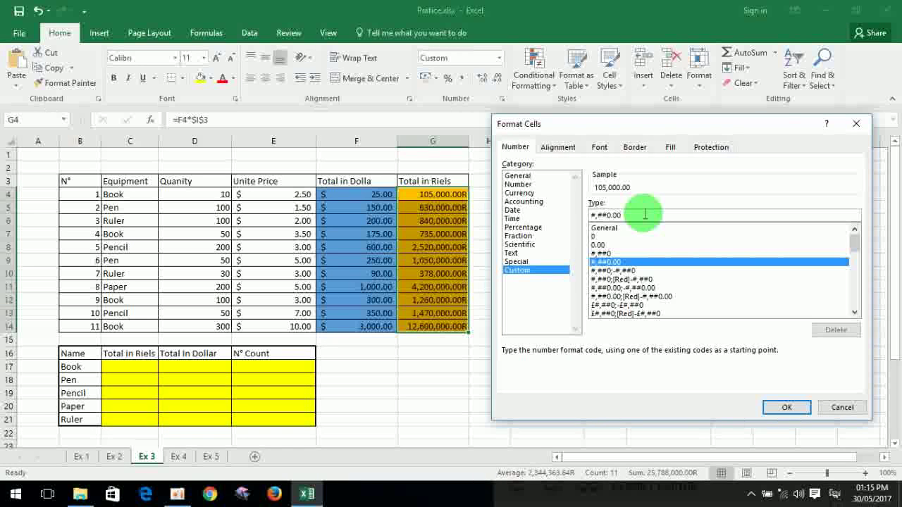
text(៛)
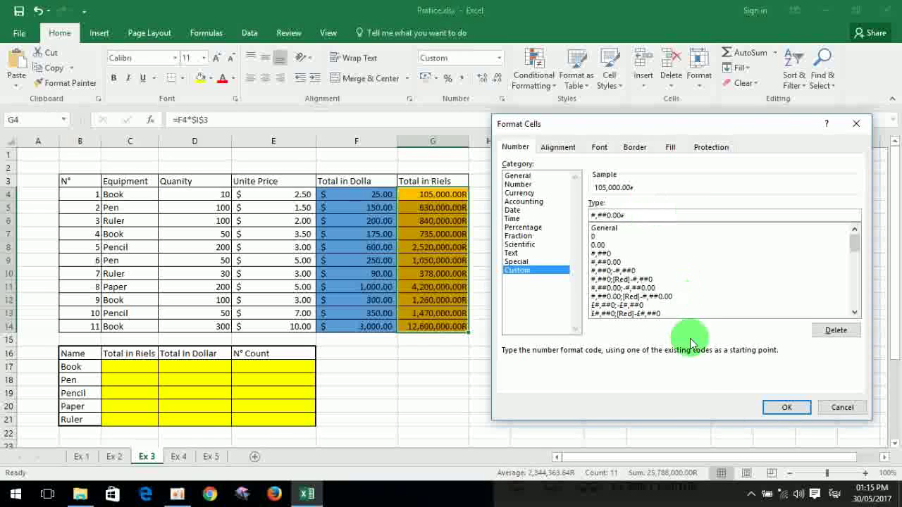
click(788, 407)
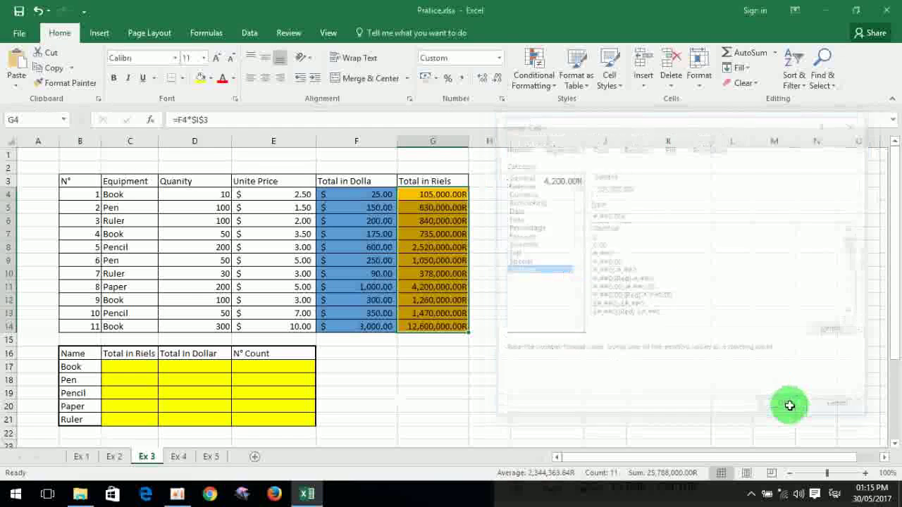
click(459, 232)
drag(465, 191, 457, 323)
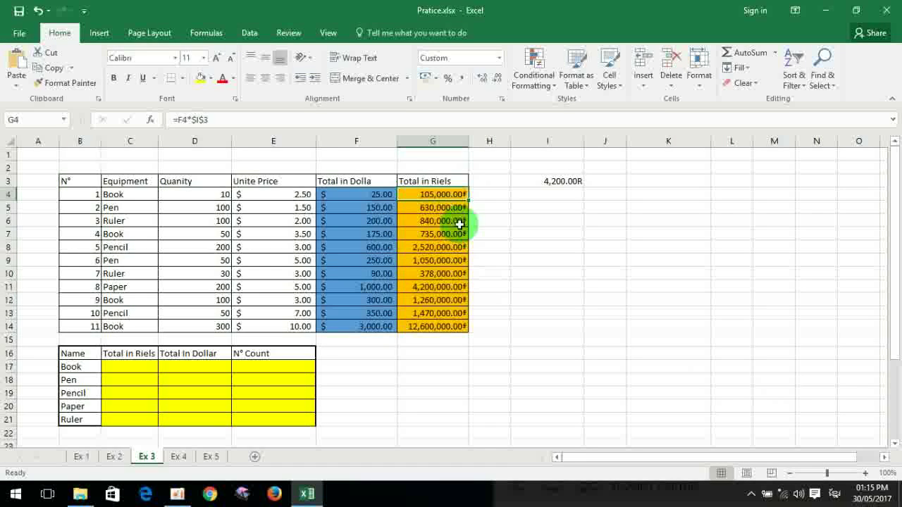
click(457, 324)
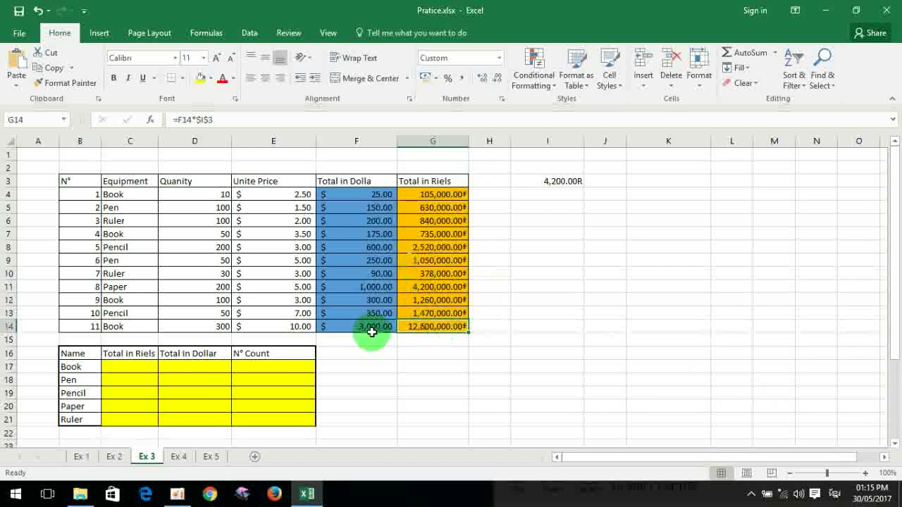
click(75, 366)
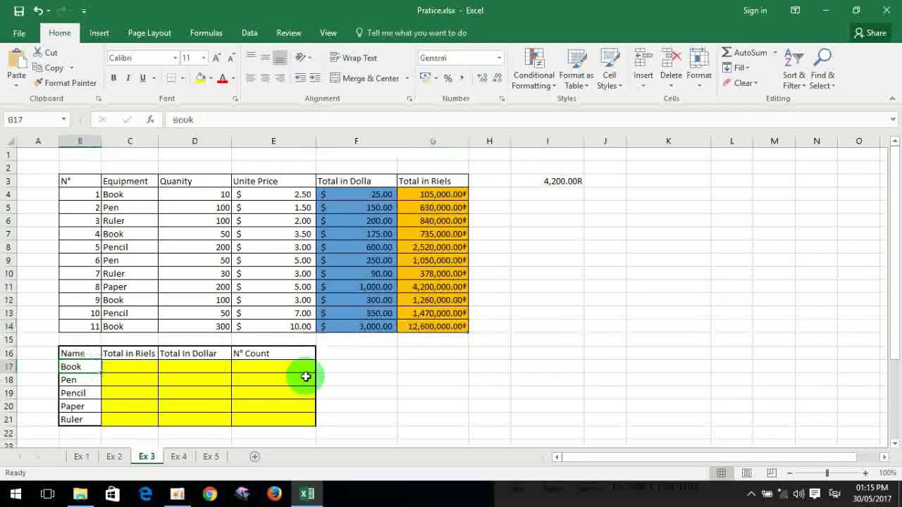
scroll(202, 372, down, 2)
scroll(134, 300, up, 1)
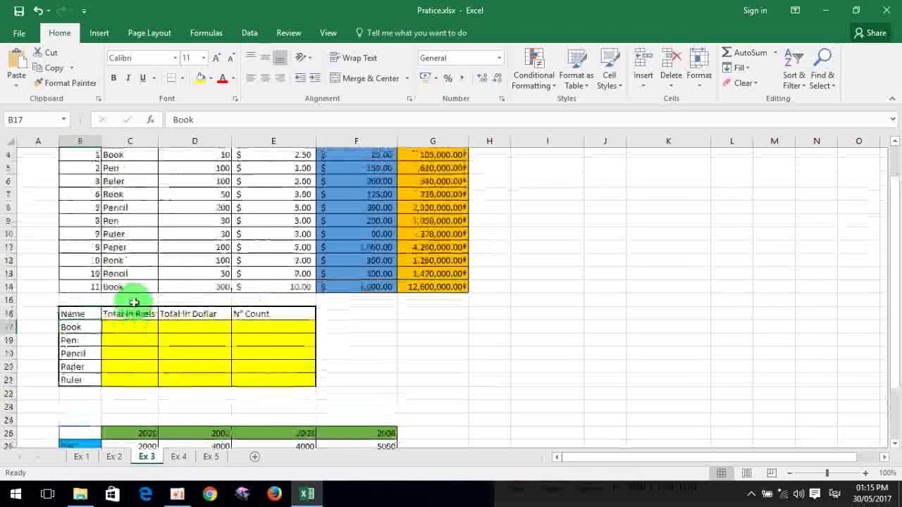
click(125, 336)
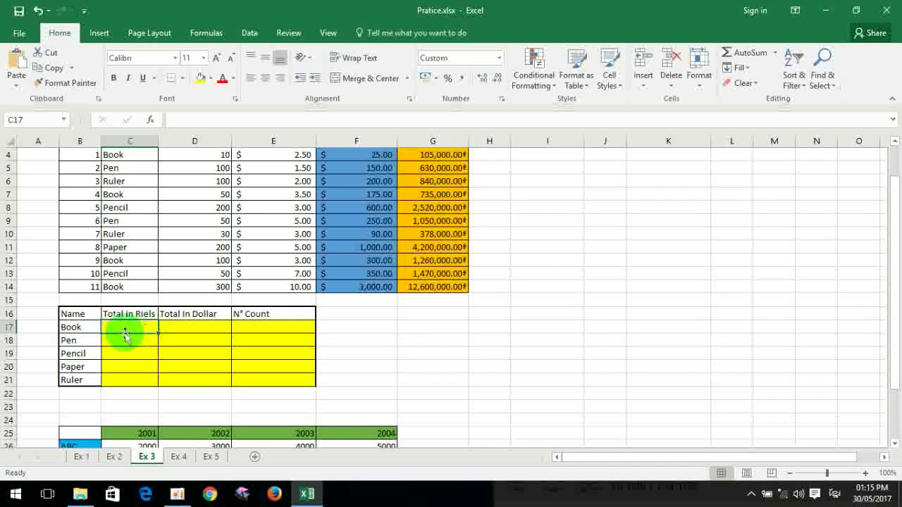
scroll(116, 328, up, 1)
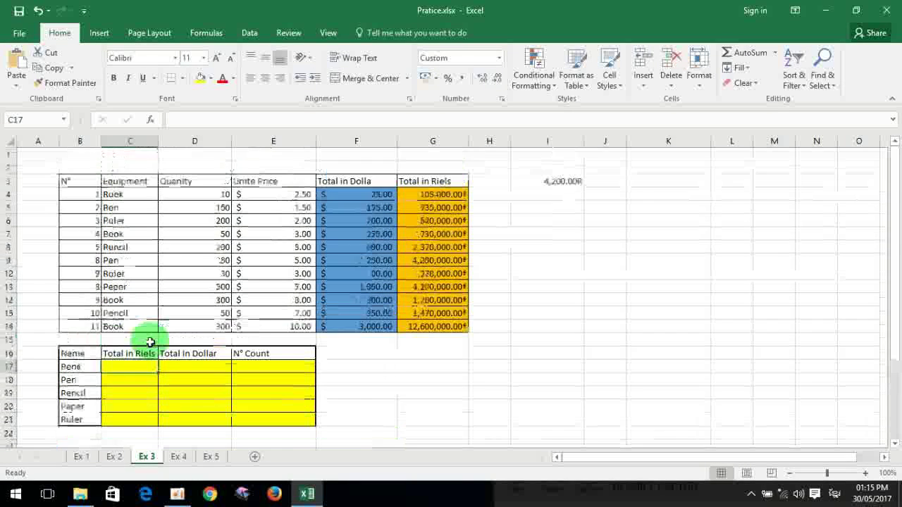
click(90, 368)
click(124, 368)
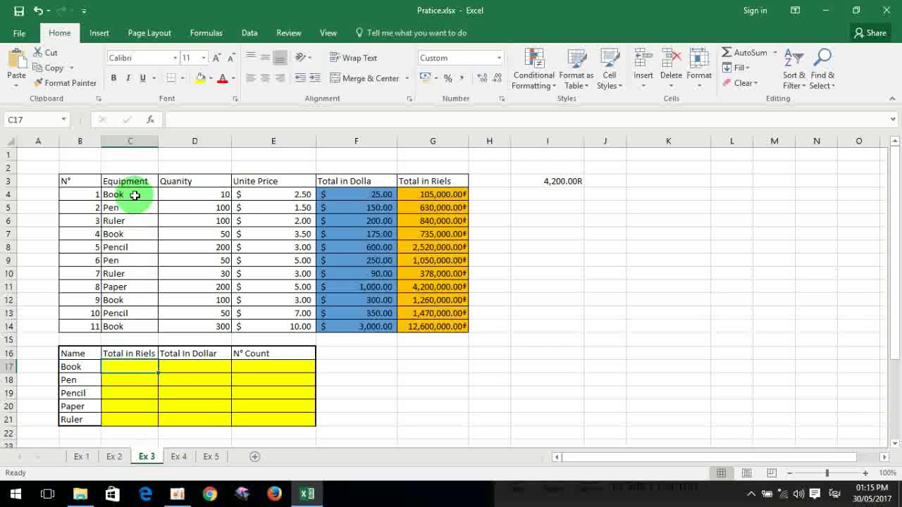
click(135, 195)
ctrl+click(137, 233)
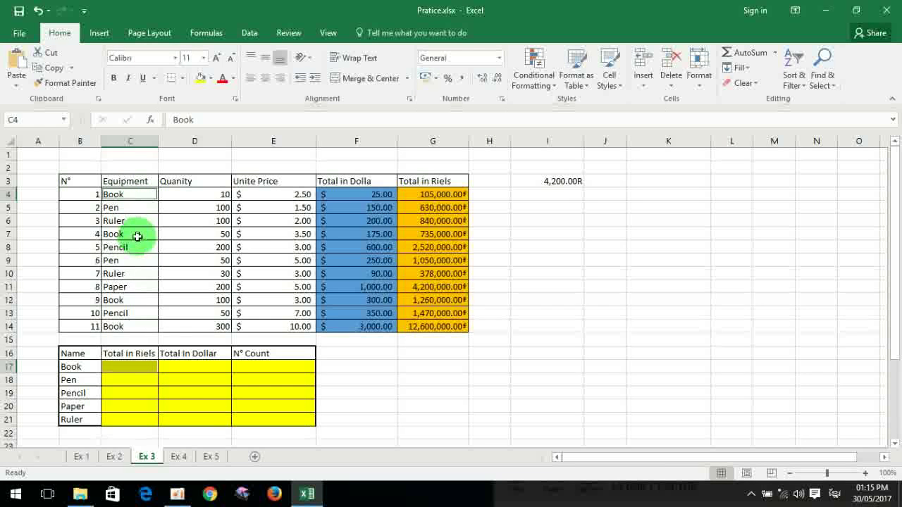
ctrl+click(139, 300)
ctrl+click(139, 327)
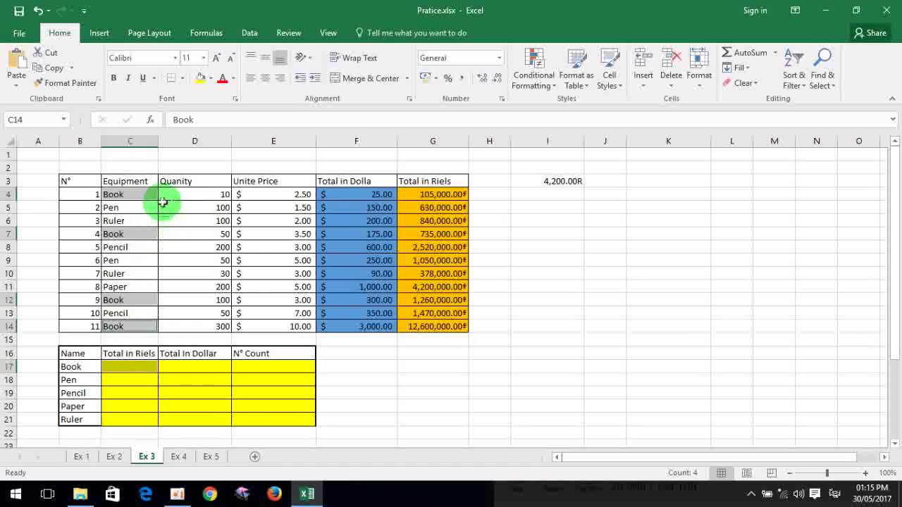
click(141, 369)
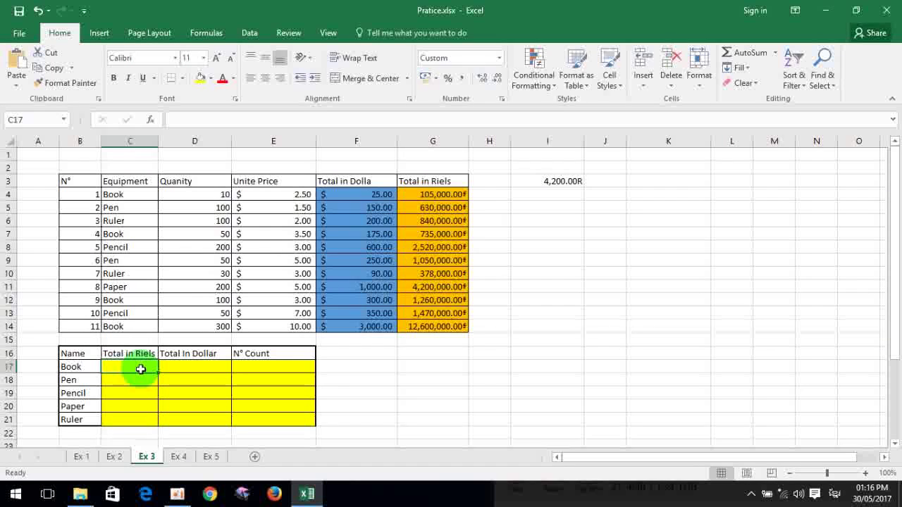
Enter =SUMIF($C$4:$C$14,B17,$G$4:$G$14) in C17, totalling Book at 14,700,000 R.
text(=)
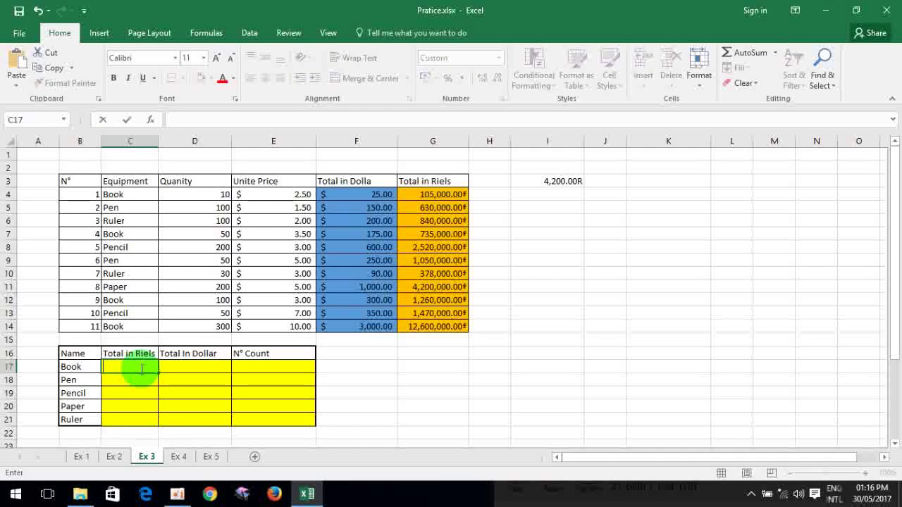
text(=sumif)
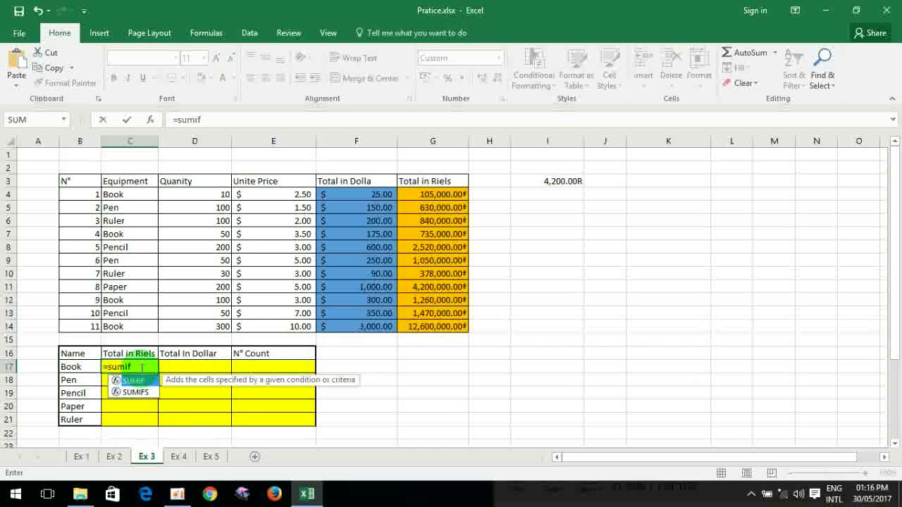
key(Tab)
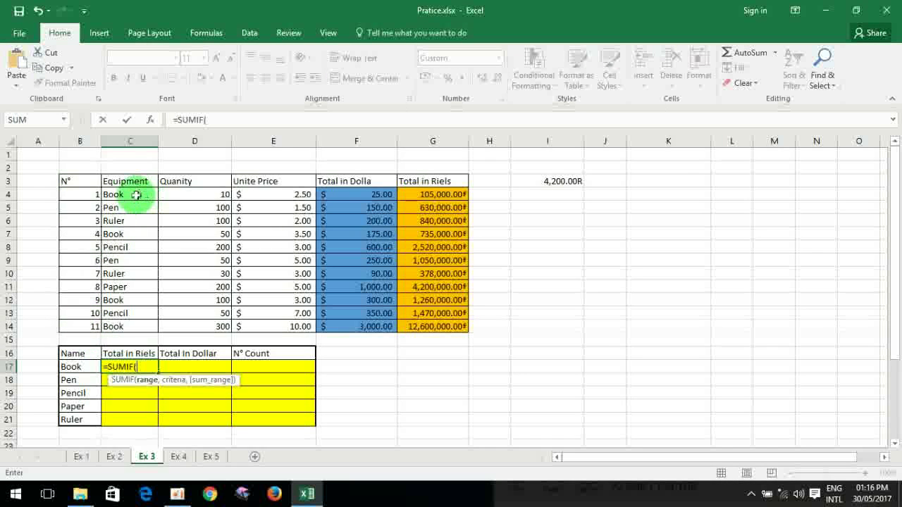
drag(135, 196, 128, 326)
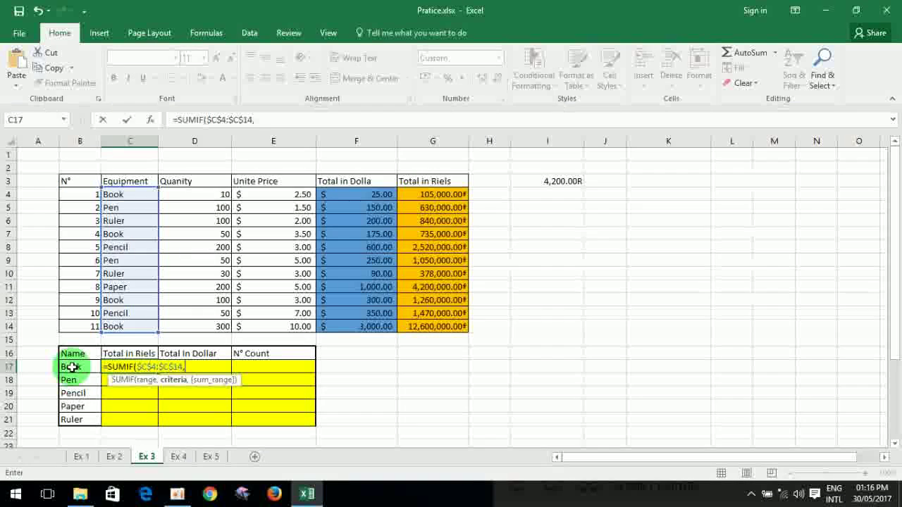
click(72, 368)
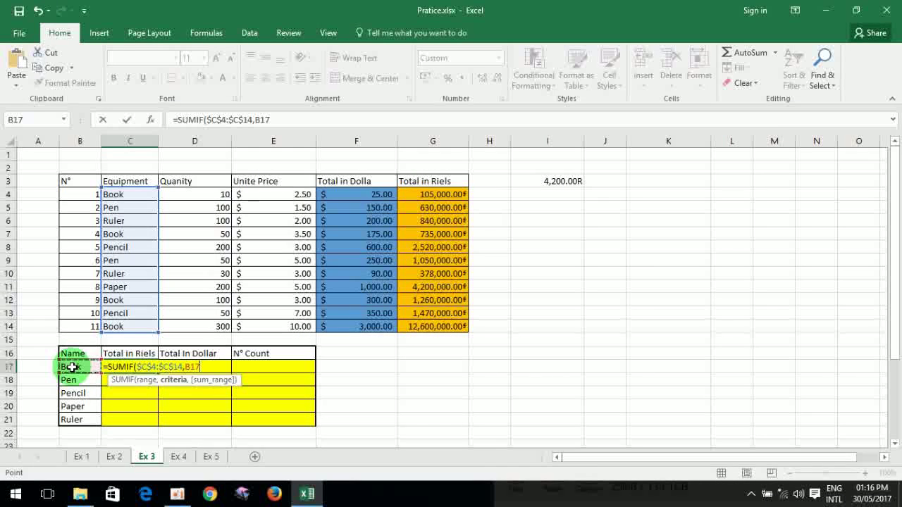
text(,)
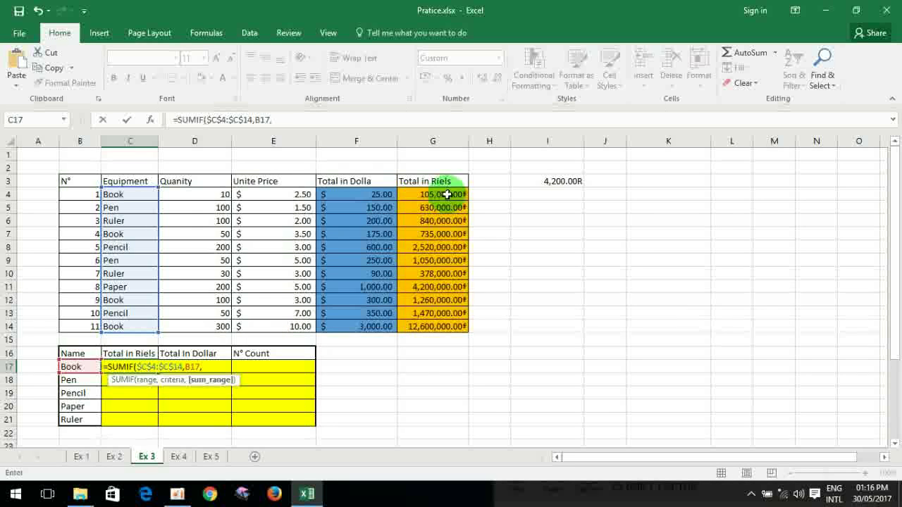
drag(448, 195, 431, 331)
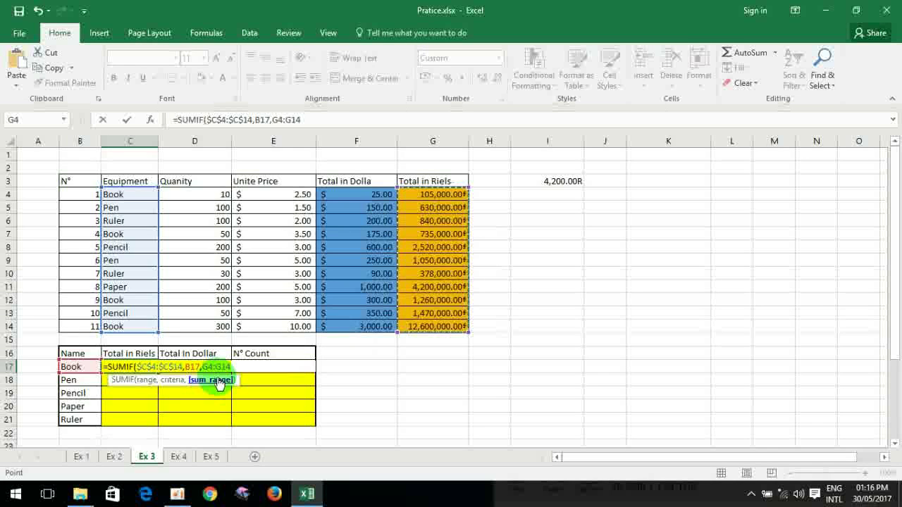
key(F4)
key(Return)
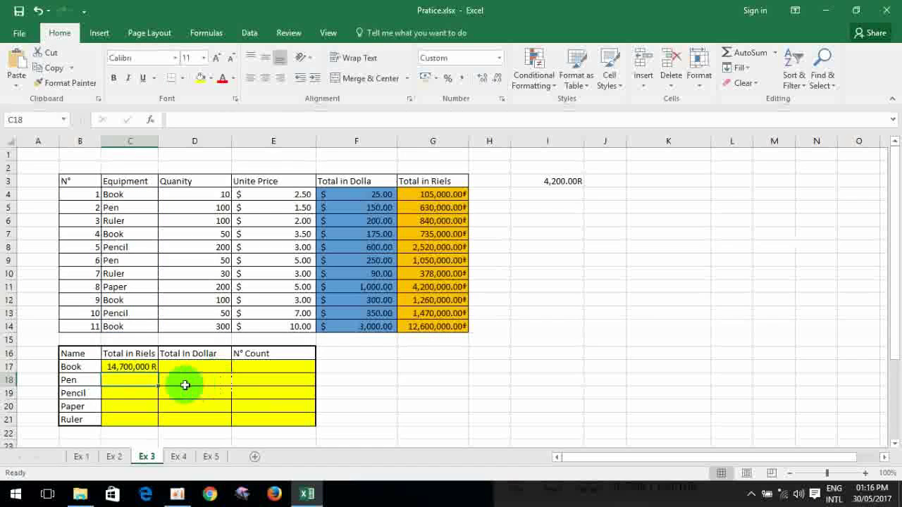
Enter =SUM(G4,G7,G12,G14) in F17, giving 14,700,000.00៛ to match C17.
click(136, 366)
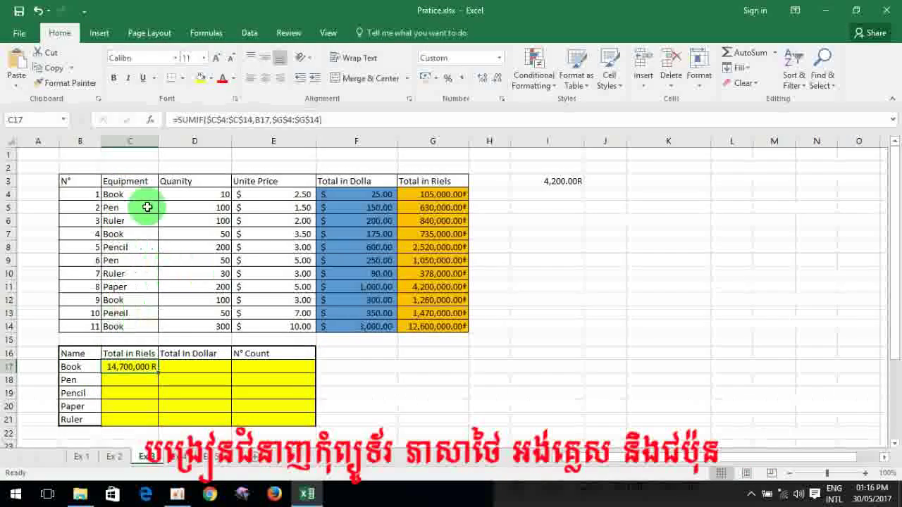
click(503, 367)
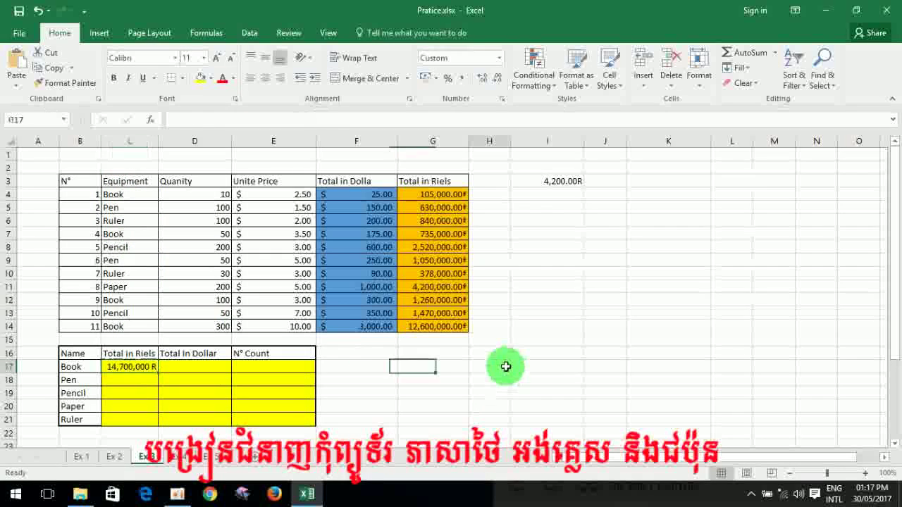
click(353, 366)
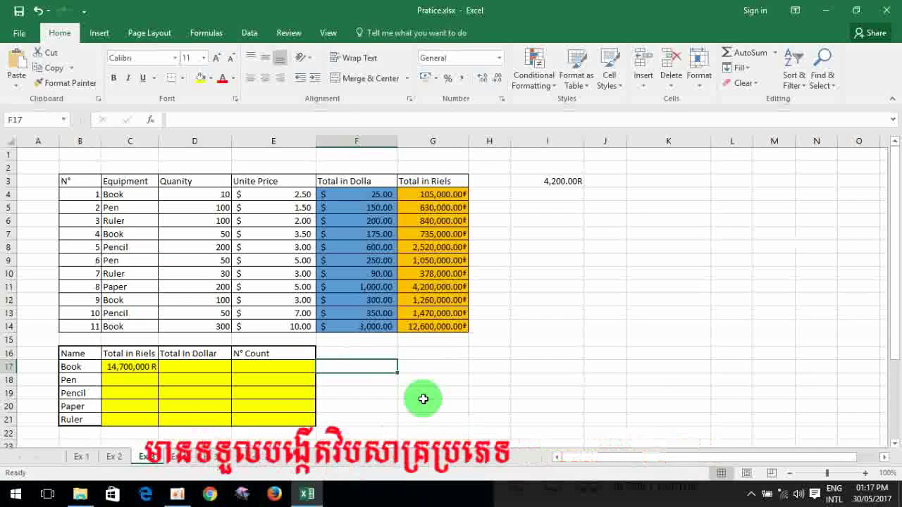
text(=su)
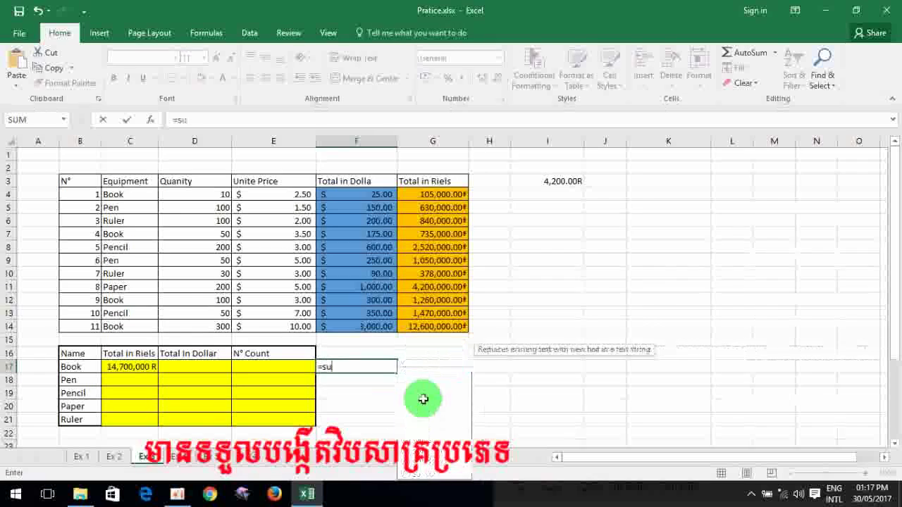
text(m)
key(Tab)
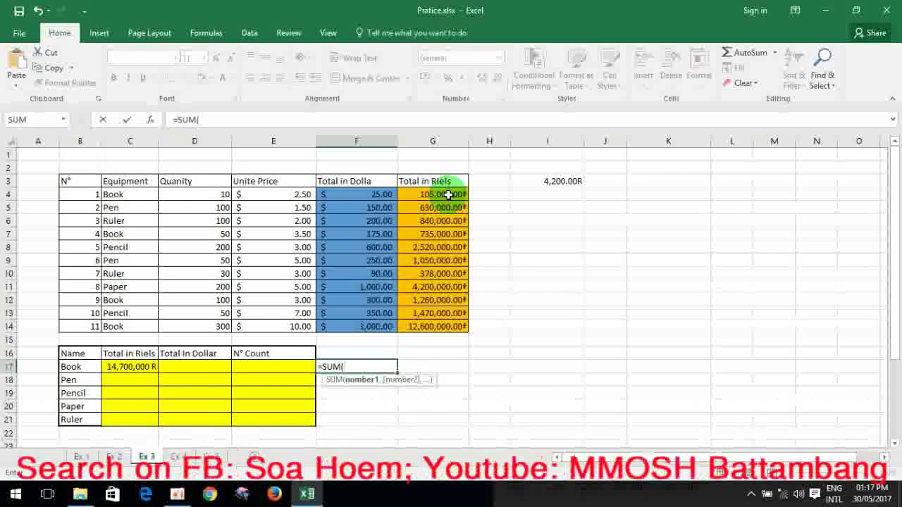
text(G4,)
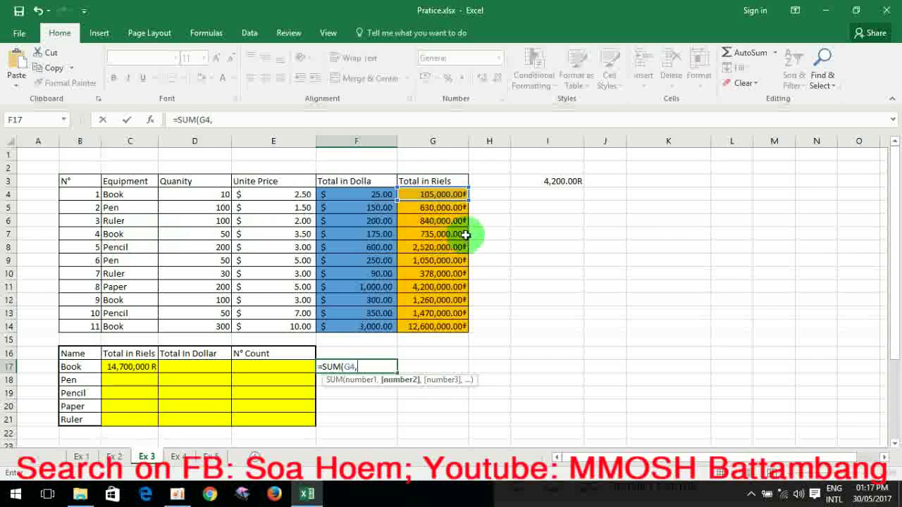
text(G7,)
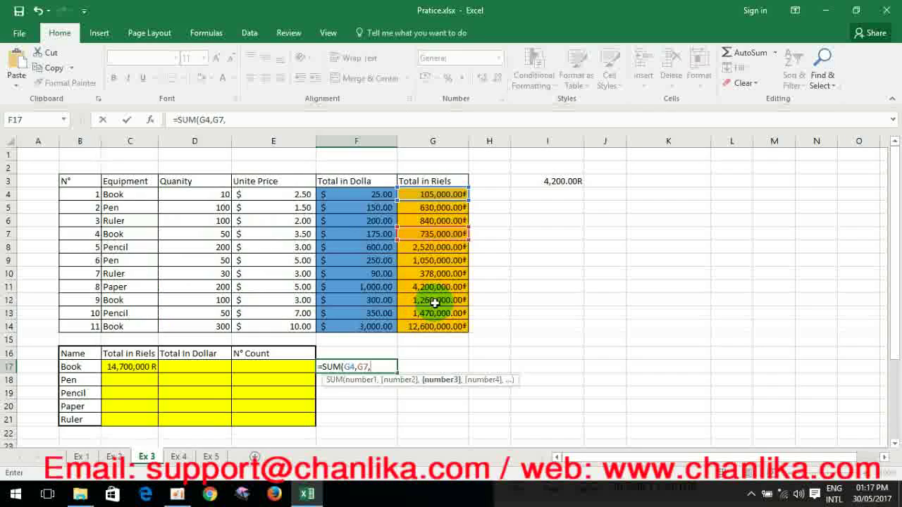
text(G12,)
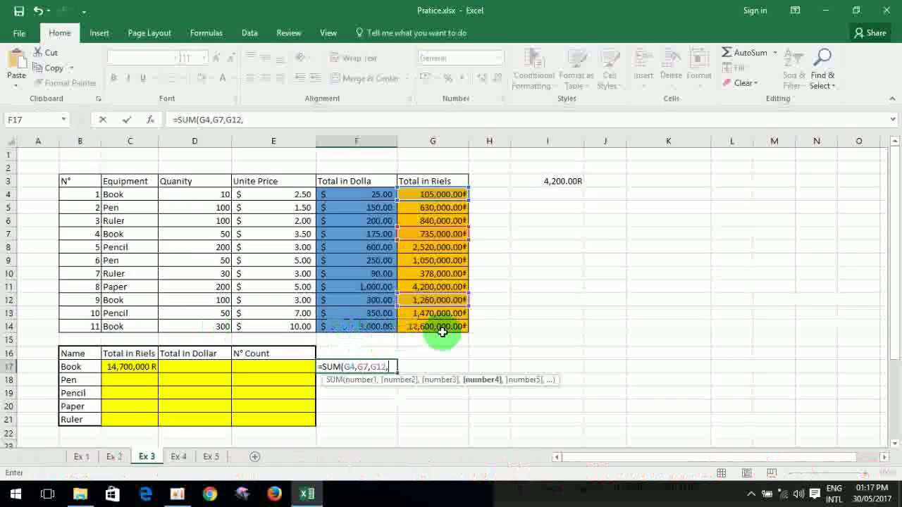
click(446, 327)
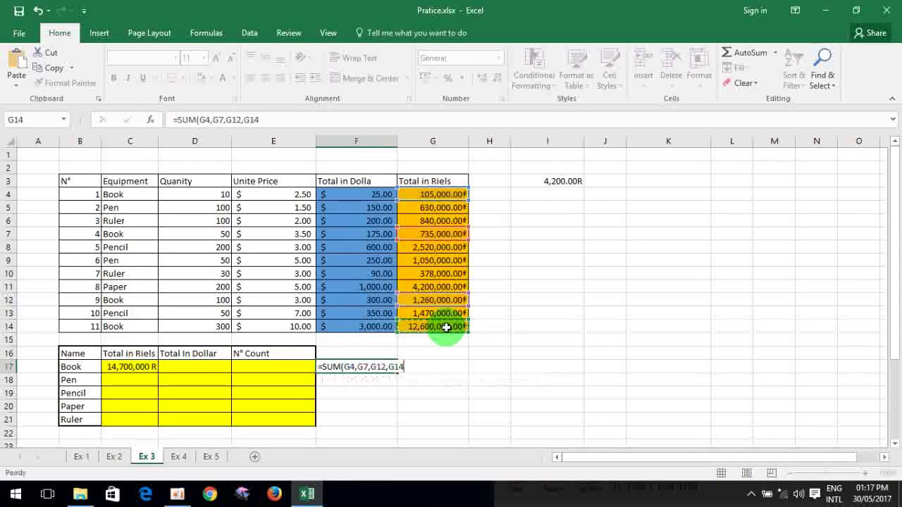
key(Return)
click(360, 367)
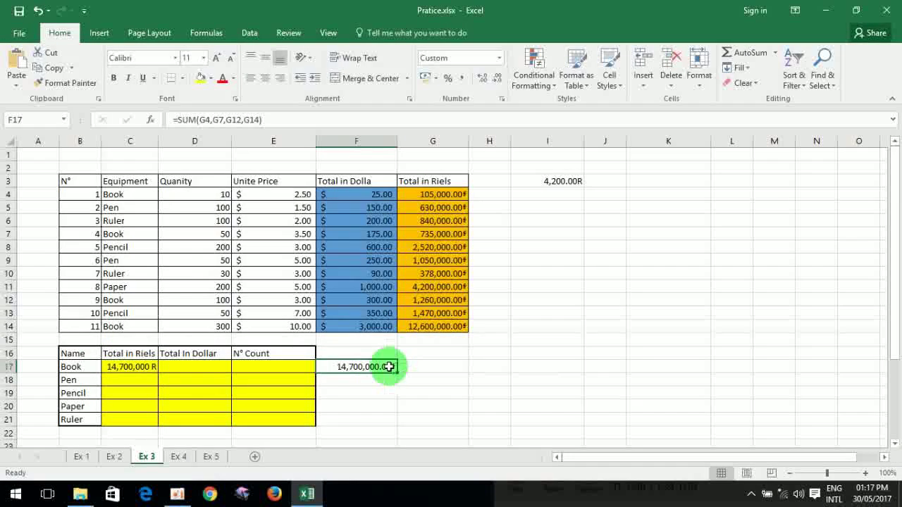
Fill C17's SUMIF down to C21 for Pen, Pencil, Paper and Ruler.
click(135, 367)
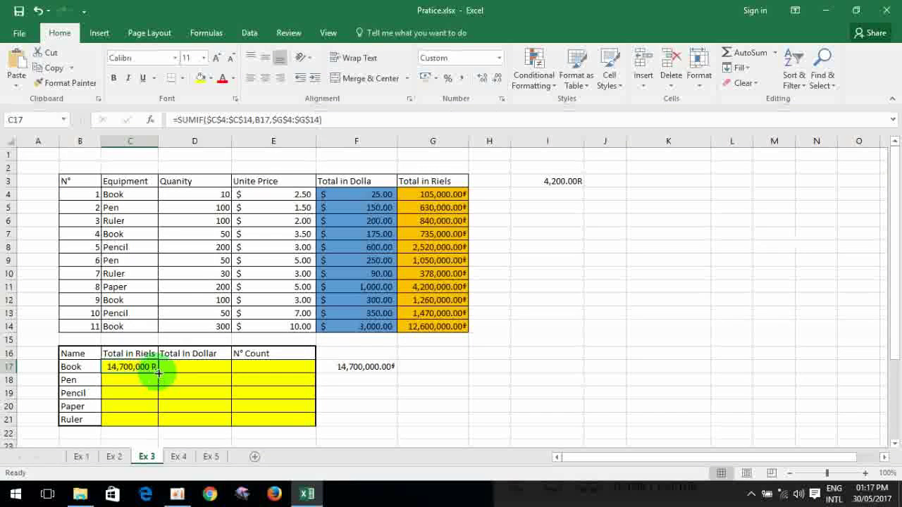
drag(158, 374, 146, 420)
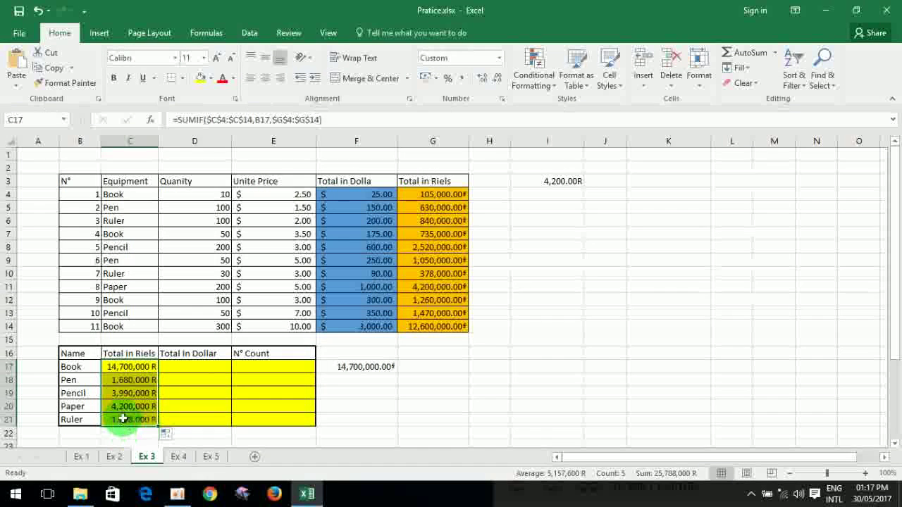
click(198, 369)
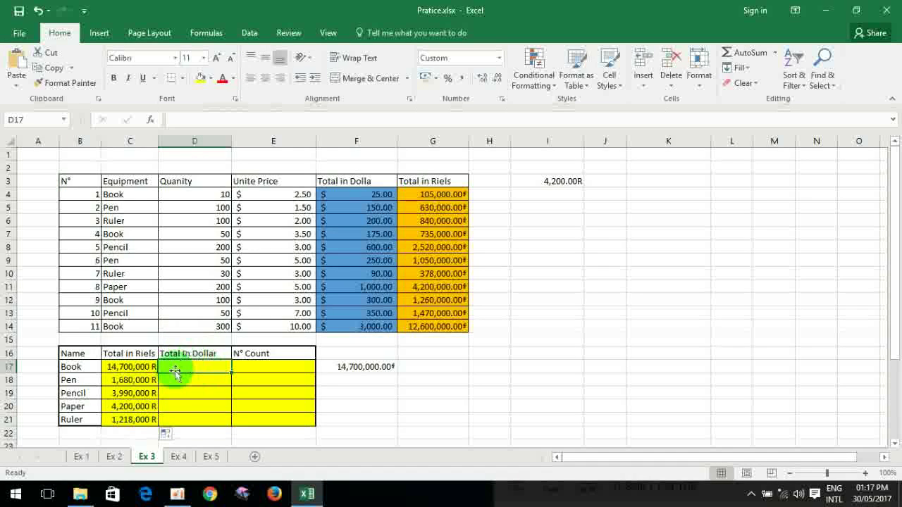
Enter =C17/I3 in D17, giving Book's dollar total of $3,500.00.
click(74, 367)
click(191, 366)
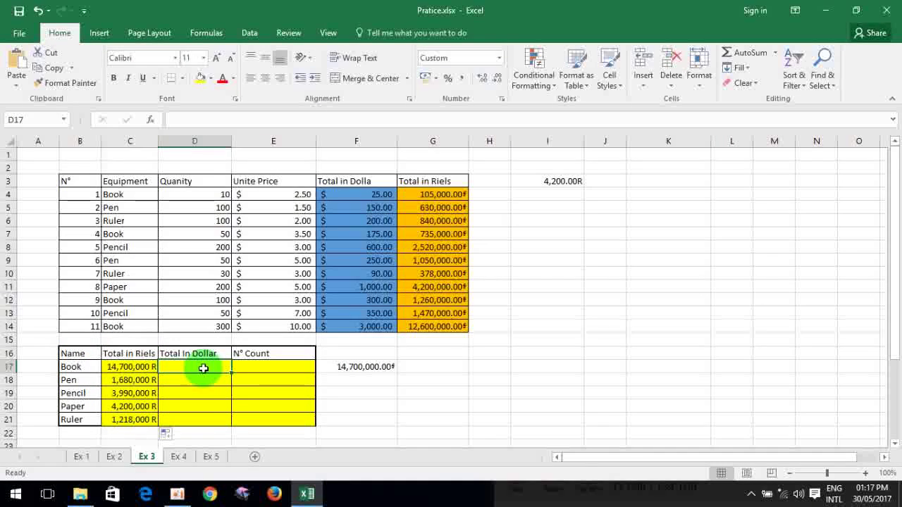
text(=)
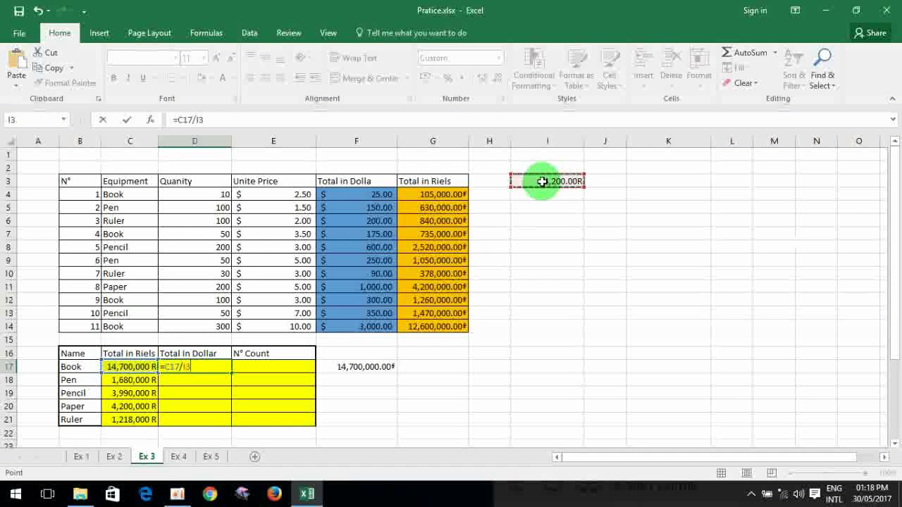
key(Return)
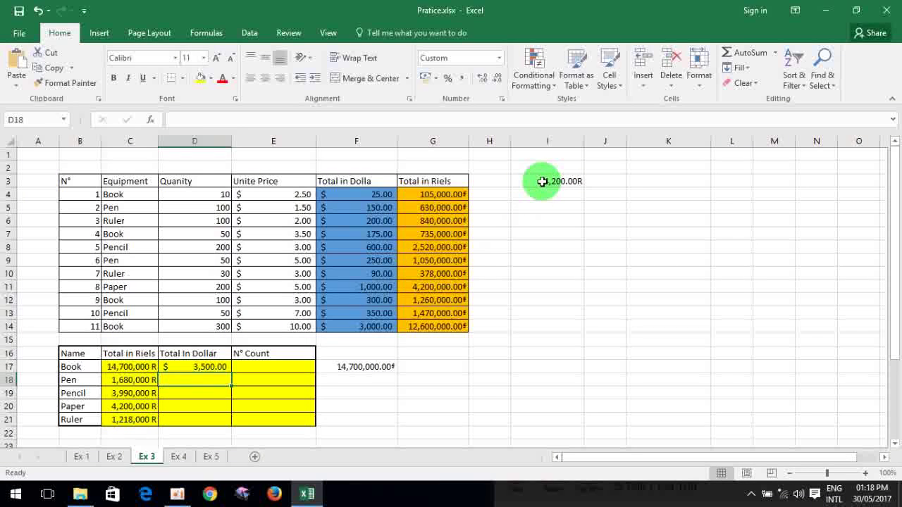
click(197, 368)
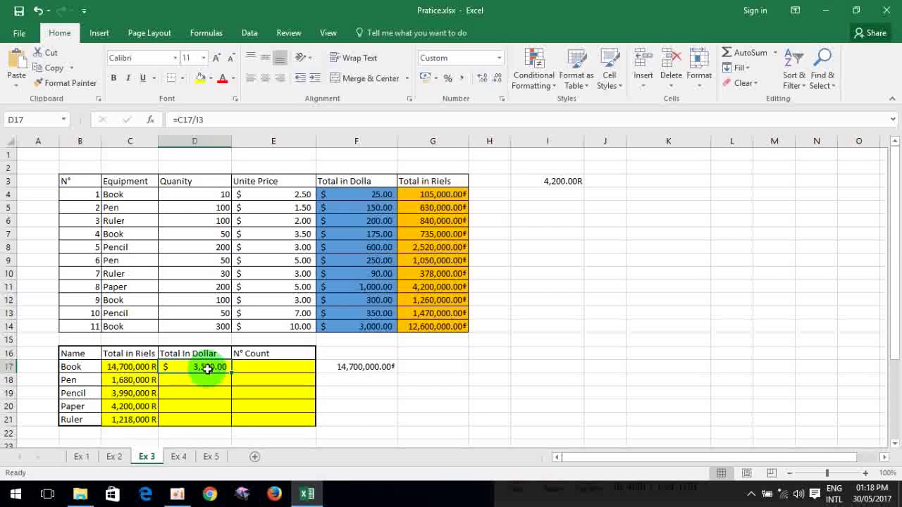
Replace D17 with =SUMIF($C$4:$C$14,B17,$F$4:$F$14), giving Book $3,500.
text(=)
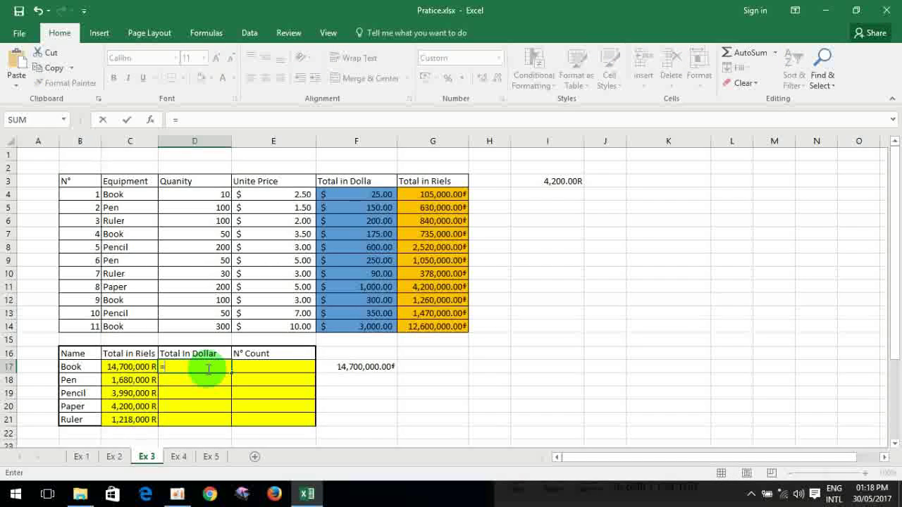
text(sum)
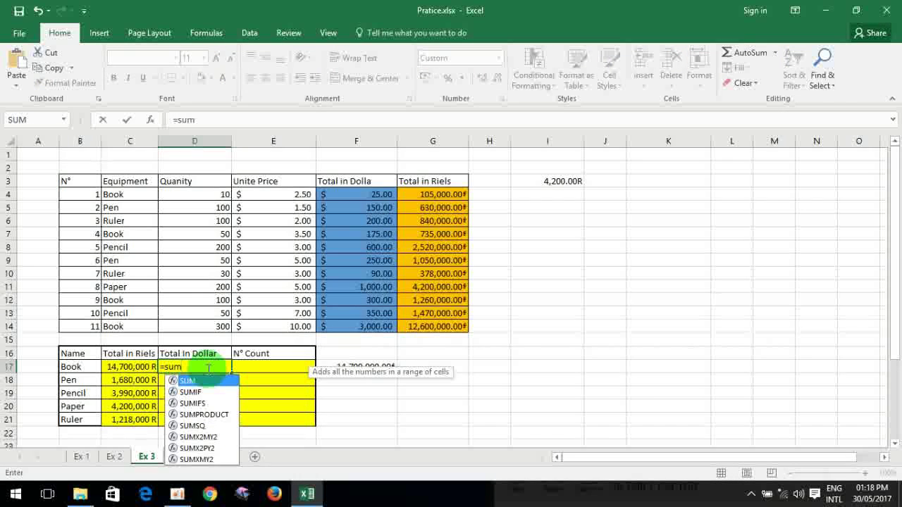
text(if)
key(Tab)
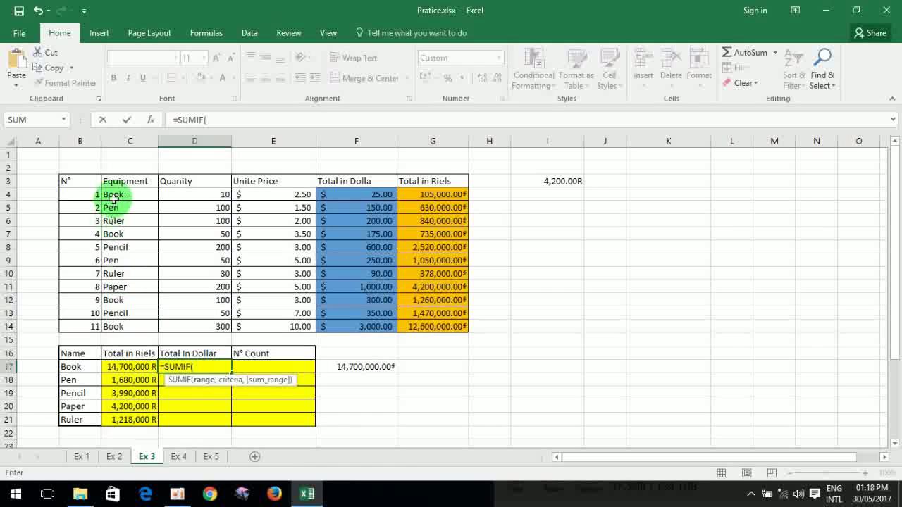
drag(134, 194, 115, 328)
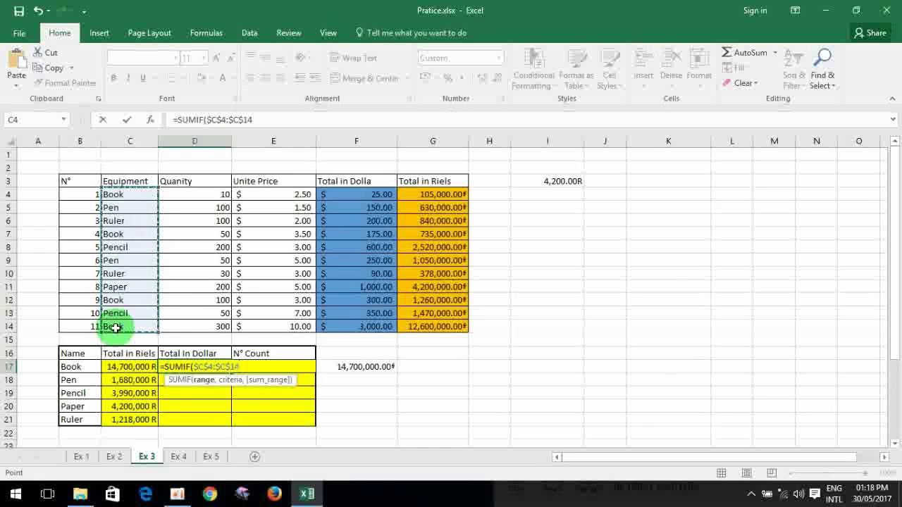
text(,)
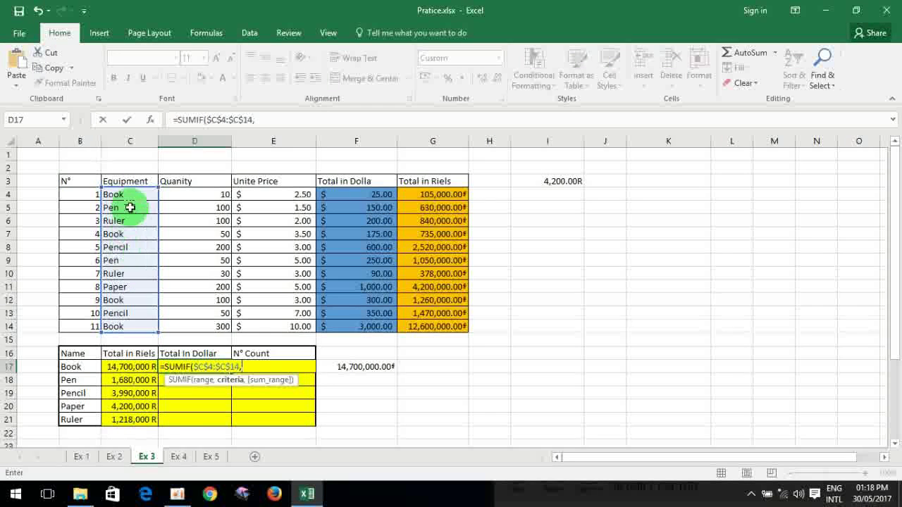
click(88, 369)
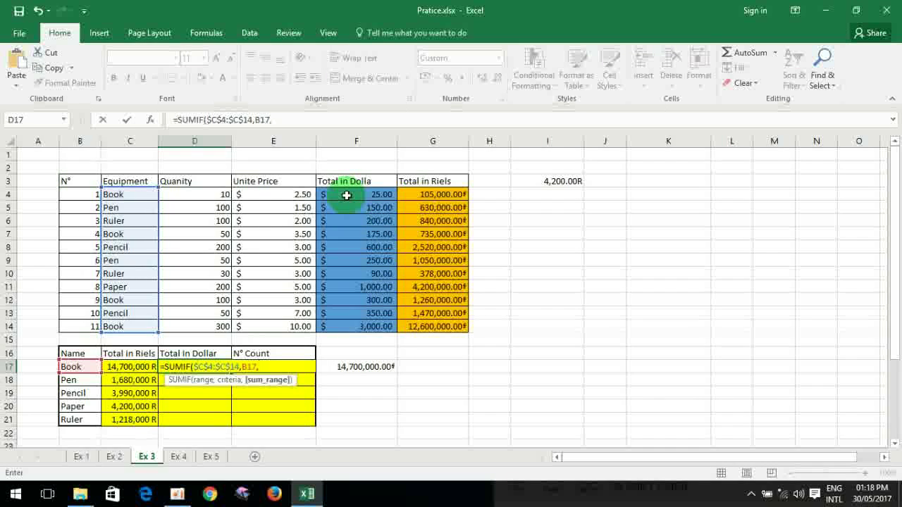
drag(346, 195, 351, 322)
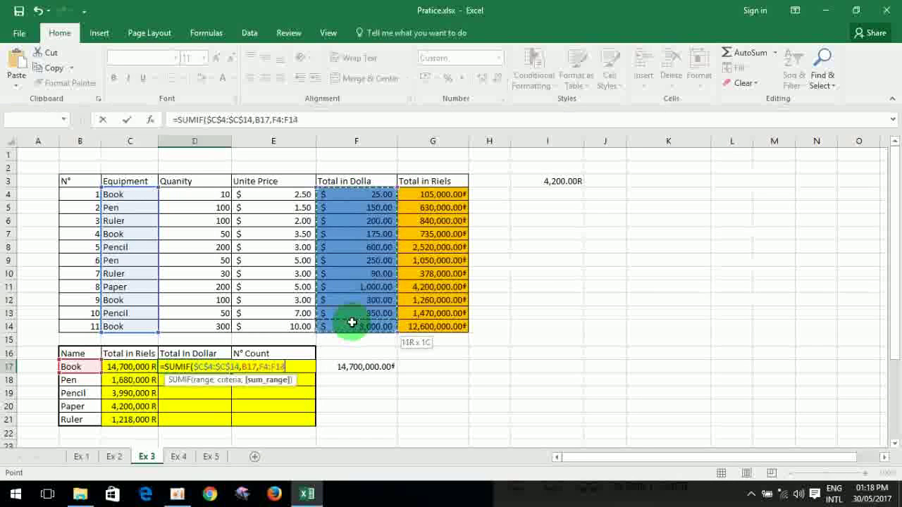
key(F4)
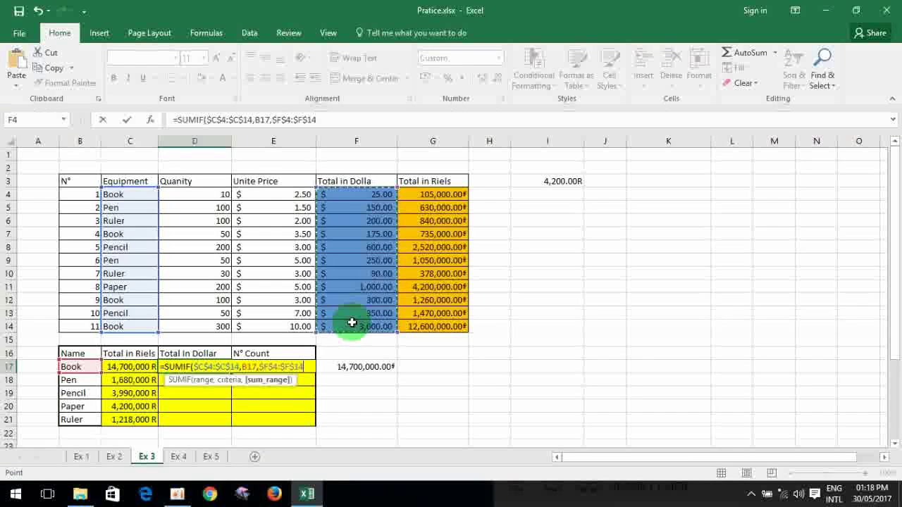
key(Return)
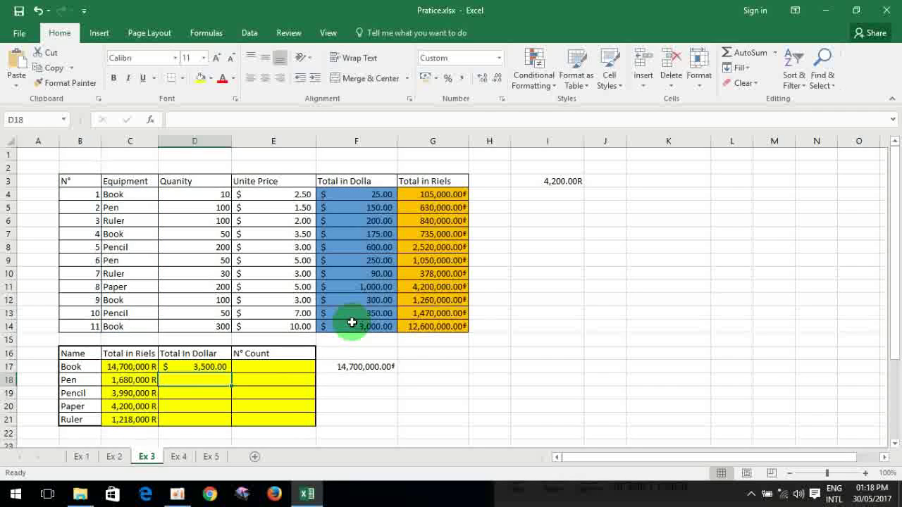
Fill D17 down to D21: Pen $400, Pencil $950, Paper $1,000, Ruler $290.
click(204, 366)
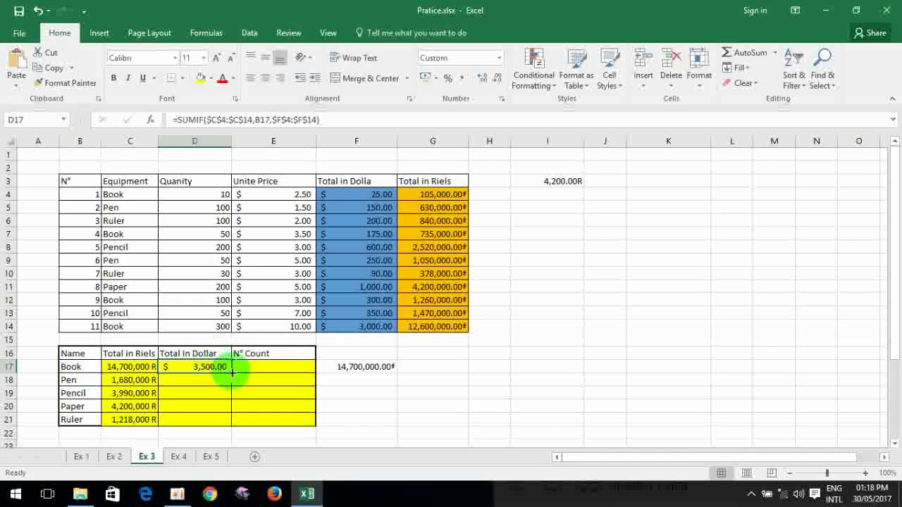
drag(232, 371, 232, 420)
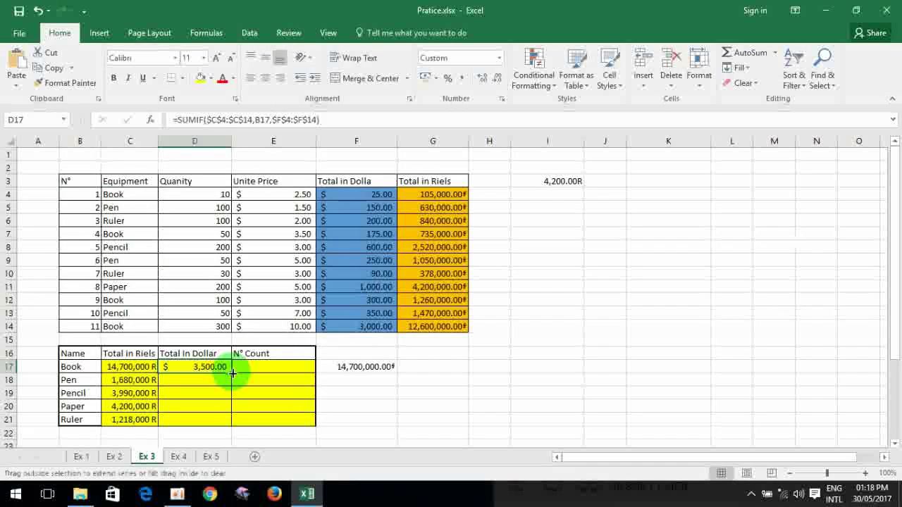
click(210, 396)
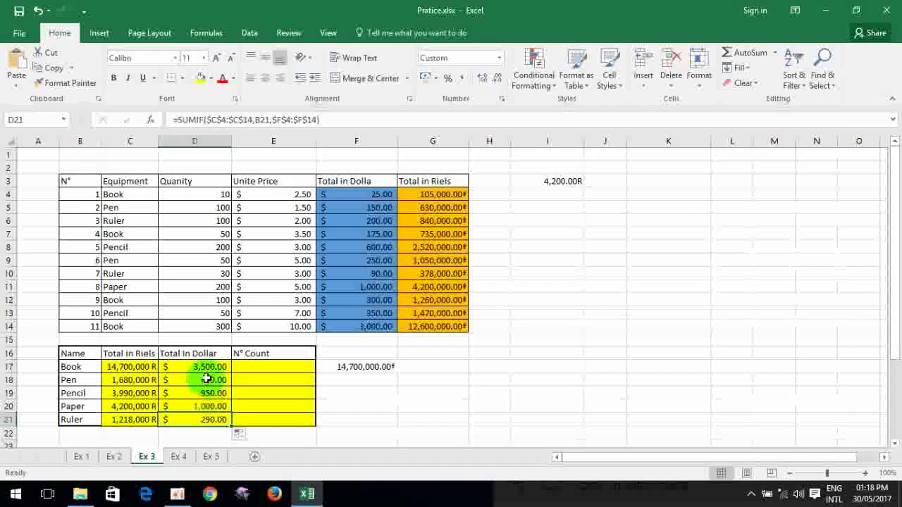
click(211, 380)
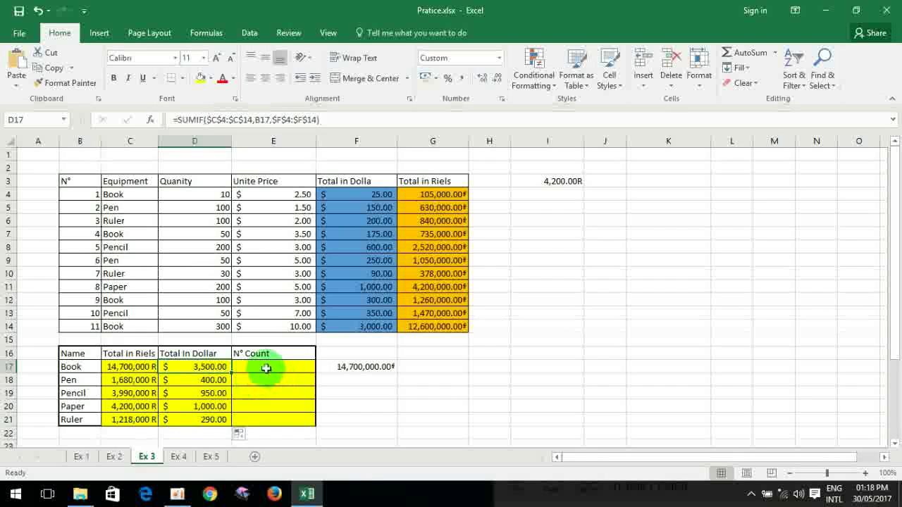
Enter =COUNTIF($C$4:$C$14,B17) in E17 to count the Book entries.
click(263, 367)
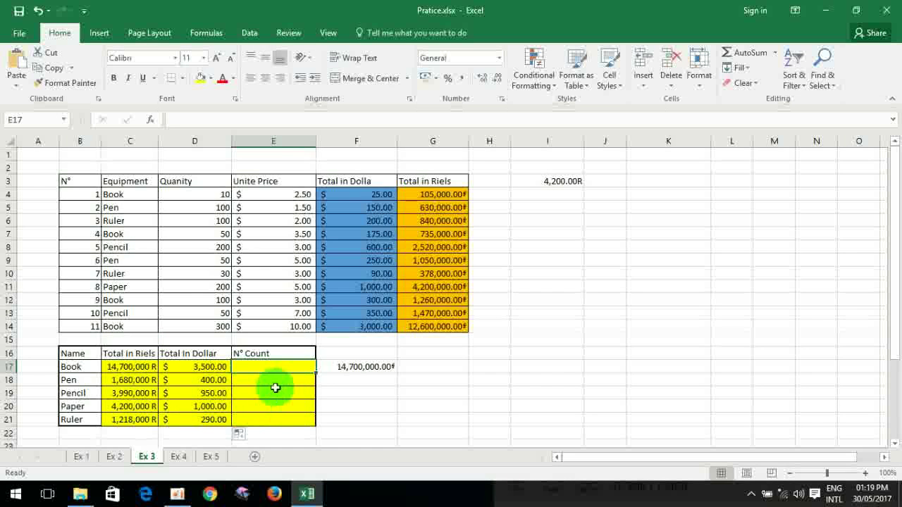
text(=)
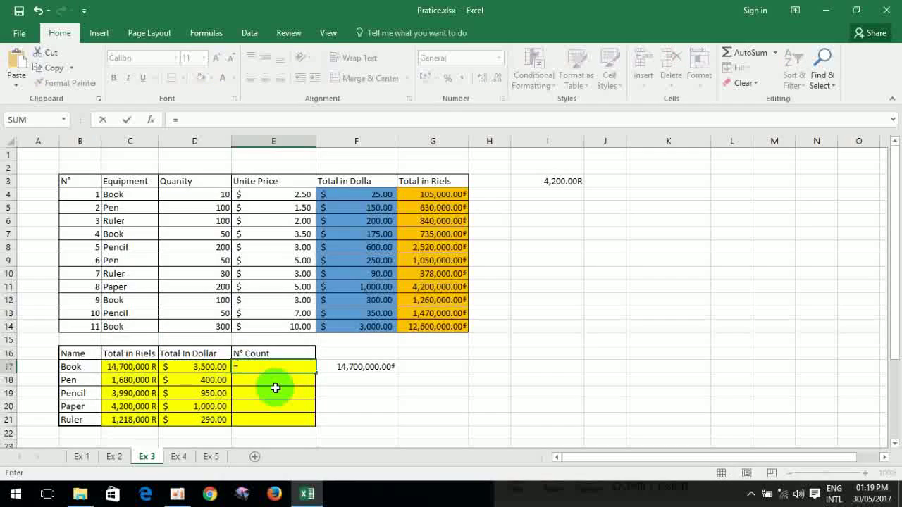
text(cou)
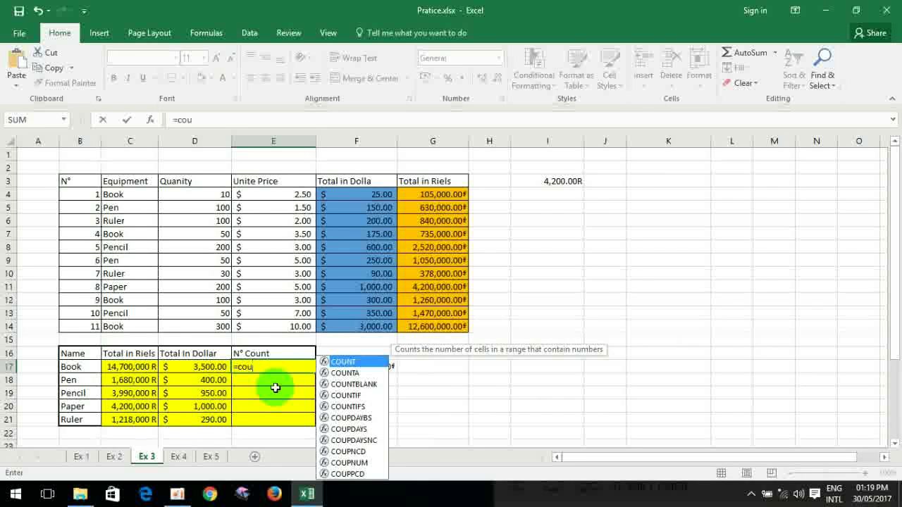
text(nt)
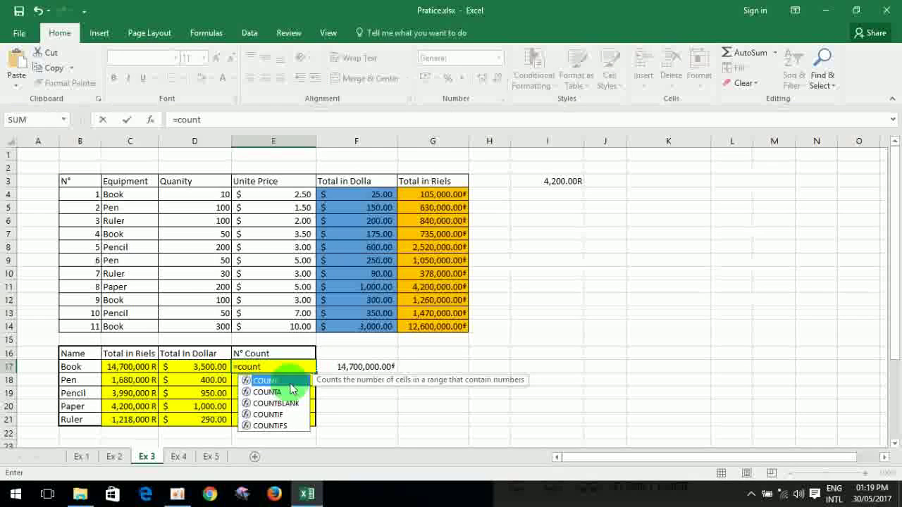
text(if)
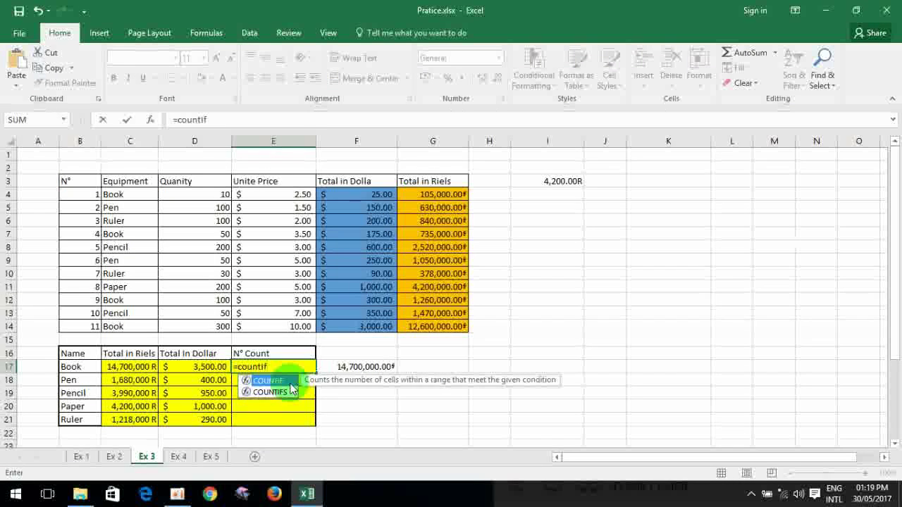
key(Tab)
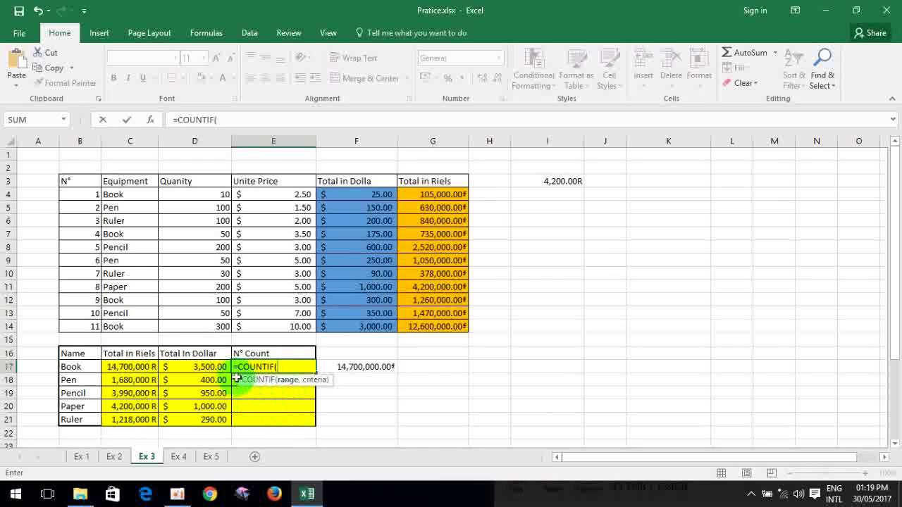
drag(125, 194, 127, 325)
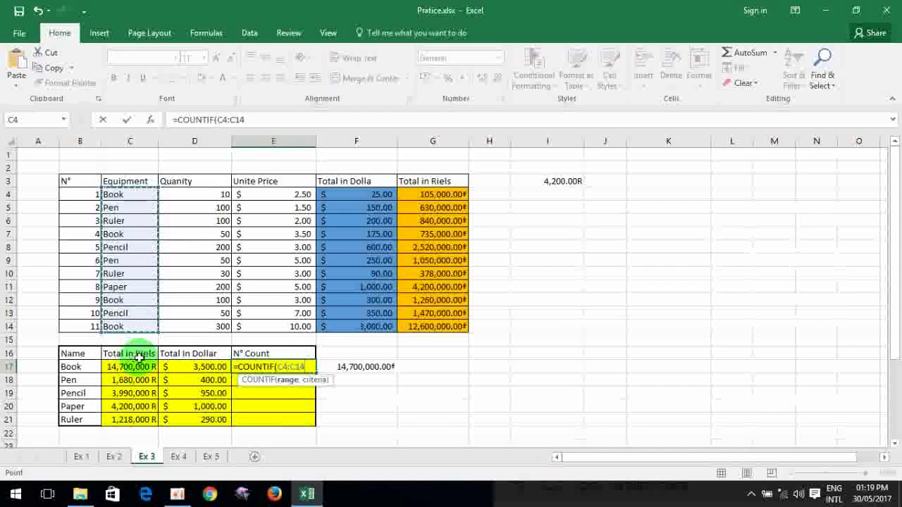
key(F4)
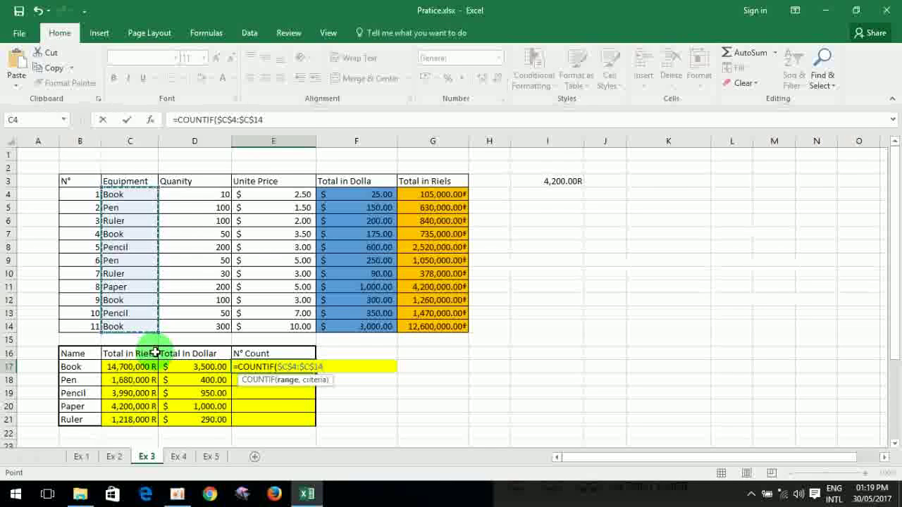
text(,)
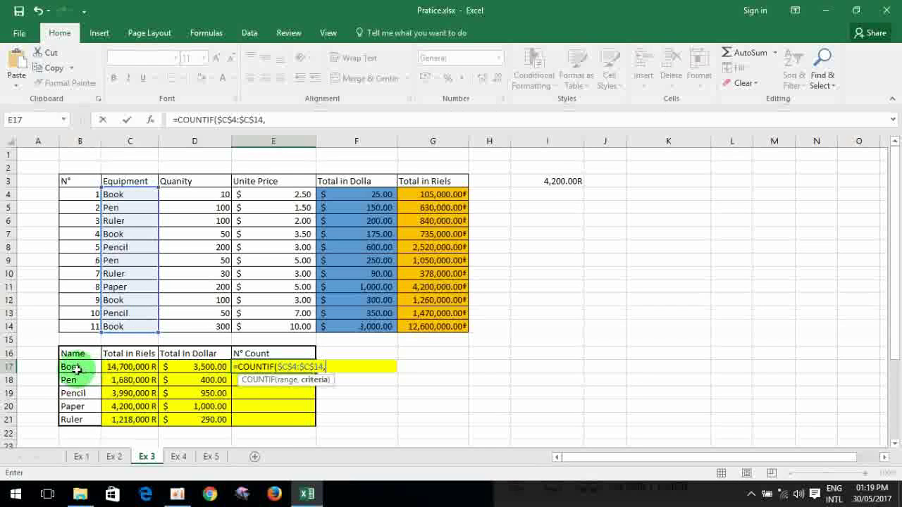
click(76, 367)
key(Return)
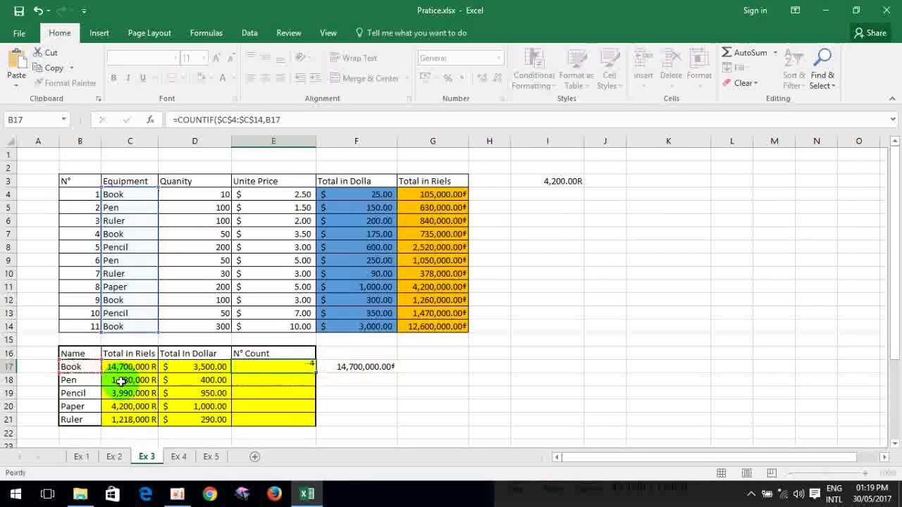
Fill the COUNTIF formula down to E21, giving counts 4, 2, 2, 1, 2.
click(277, 368)
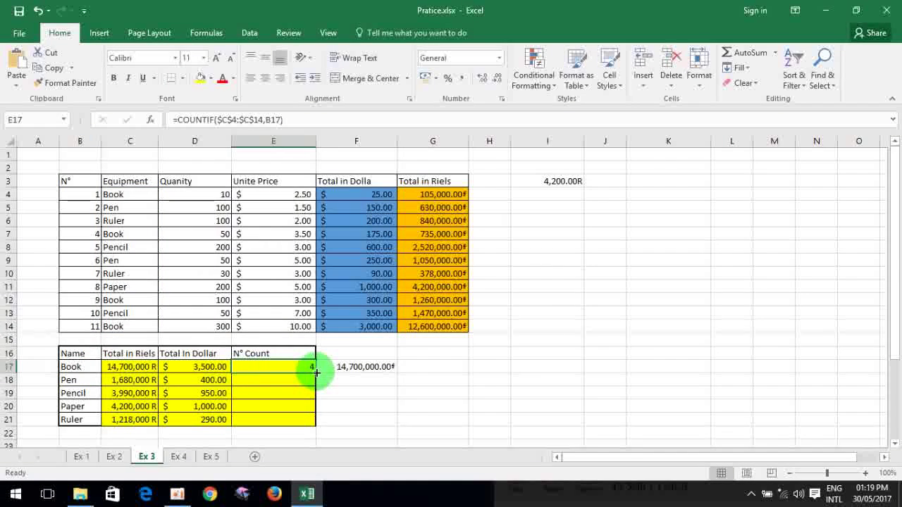
drag(315, 372, 282, 427)
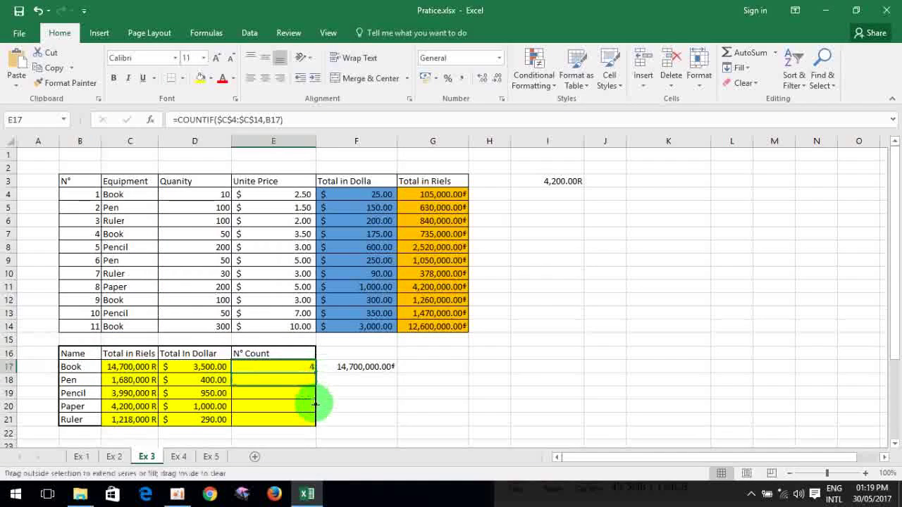
click(277, 418)
click(293, 366)
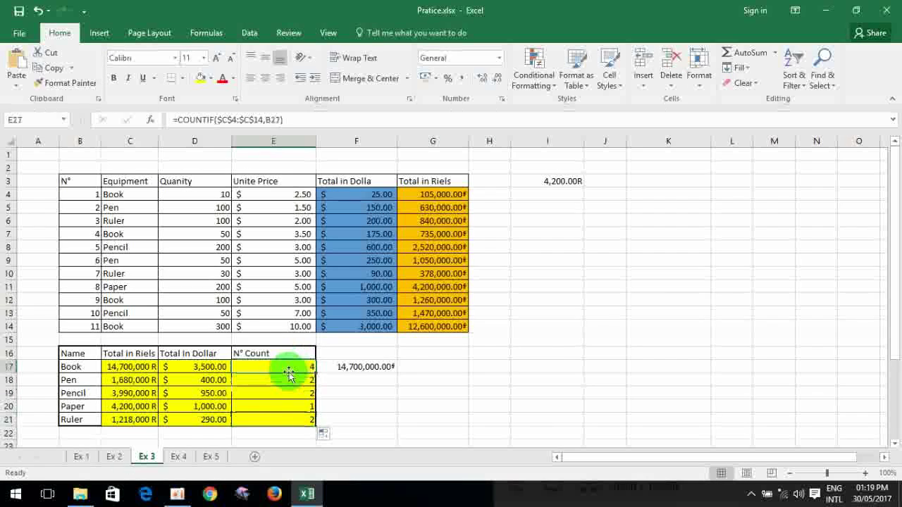
click(121, 196)
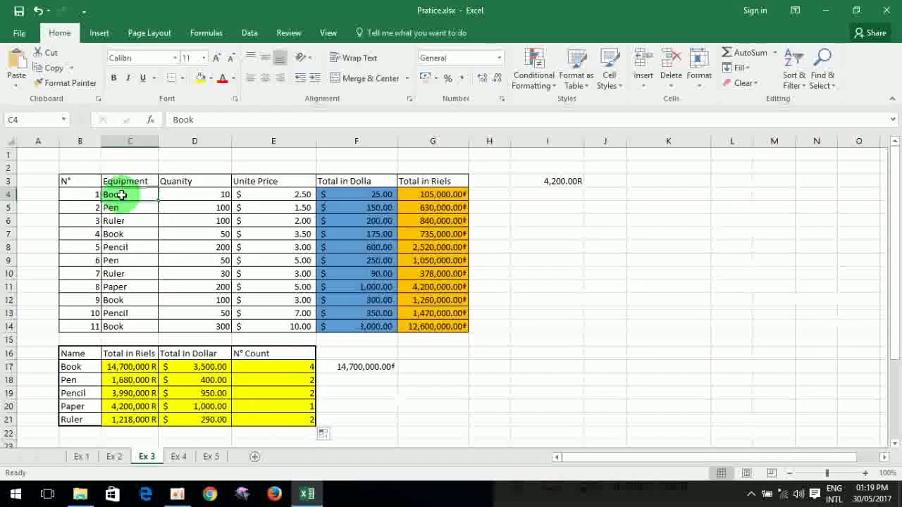
ctrl+click(134, 235)
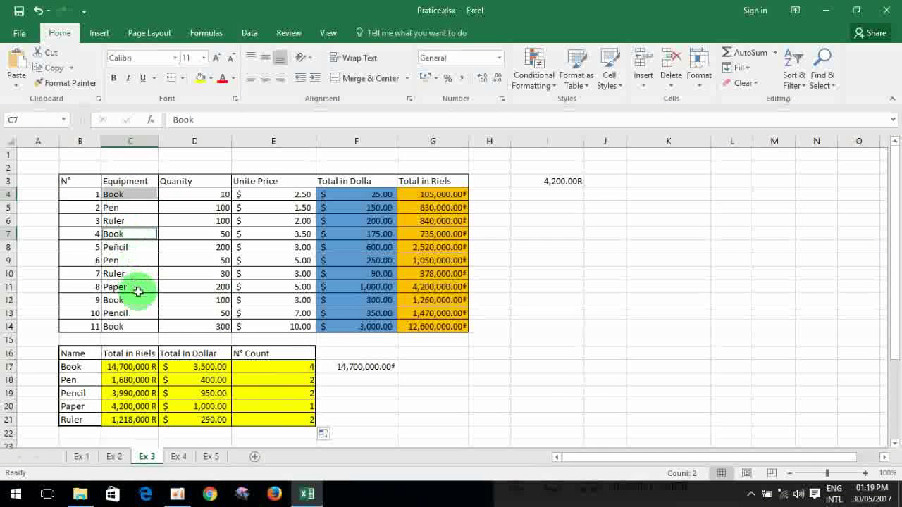
ctrl+click(138, 300)
ctrl+click(143, 327)
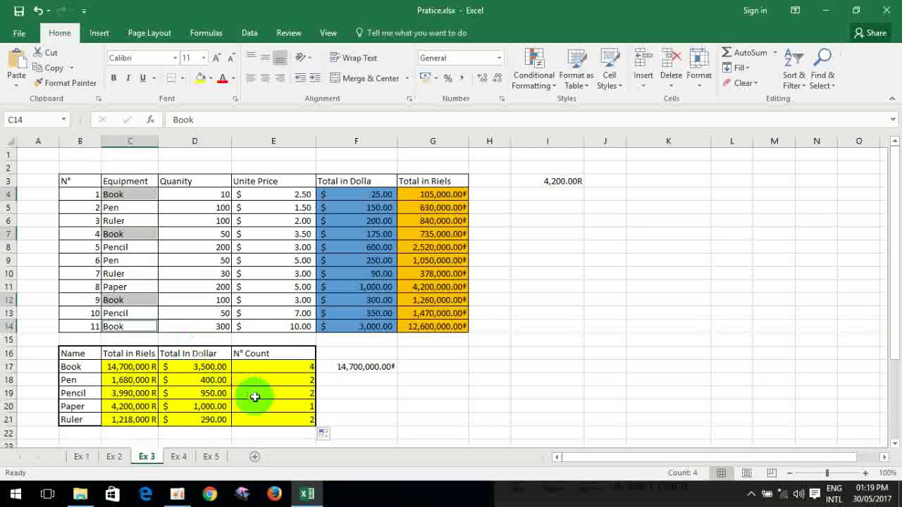
click(201, 380)
click(100, 380)
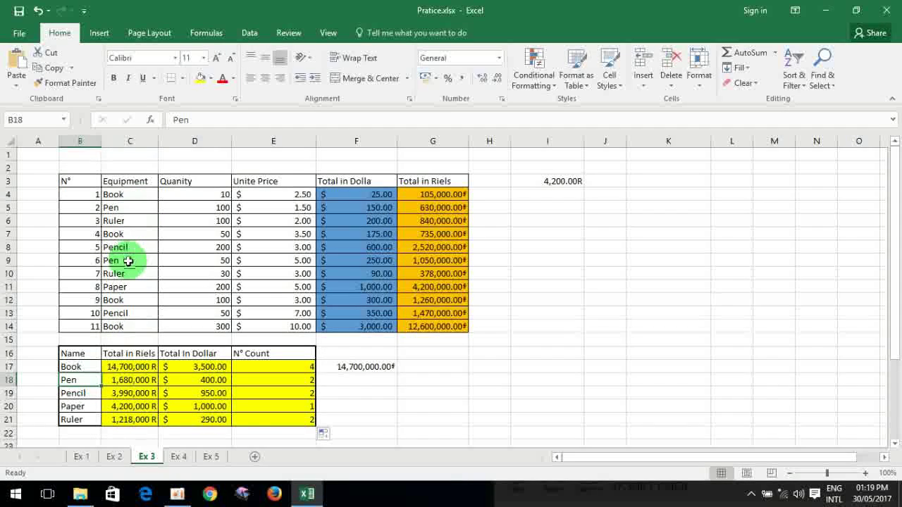
click(127, 260)
ctrl+click(137, 207)
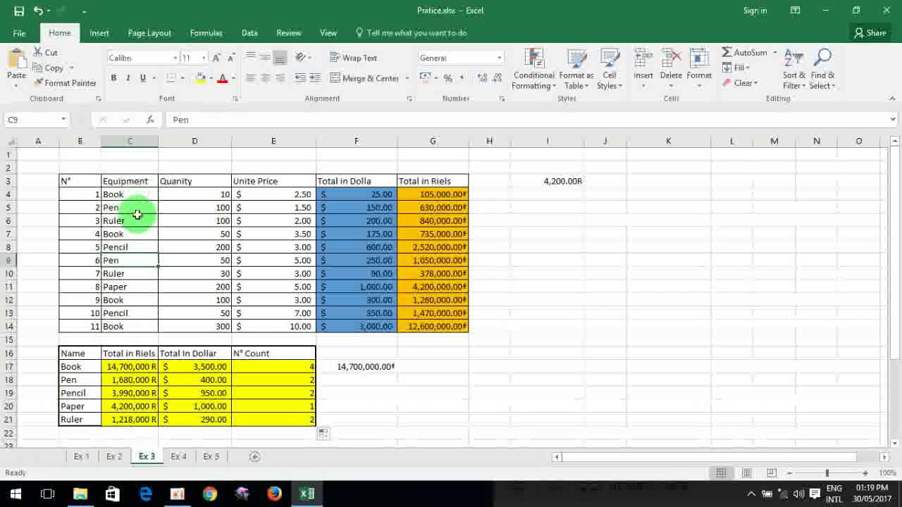
click(286, 402)
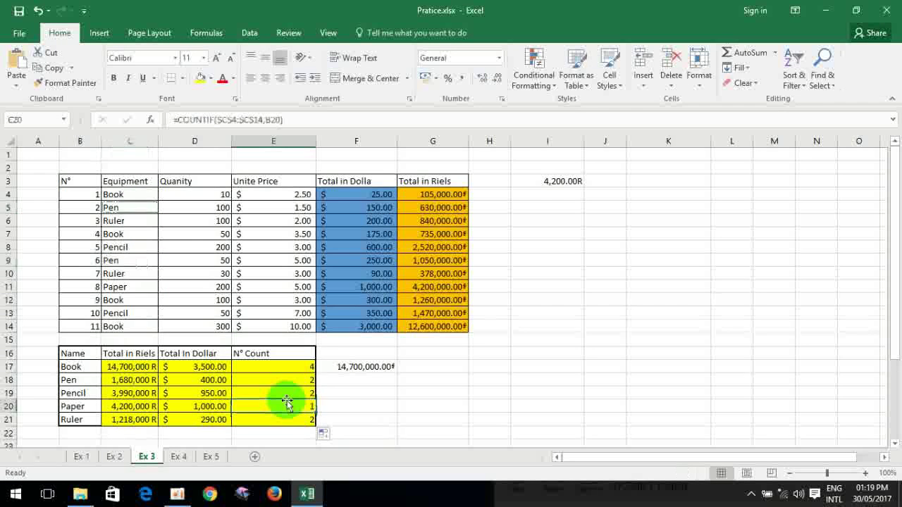